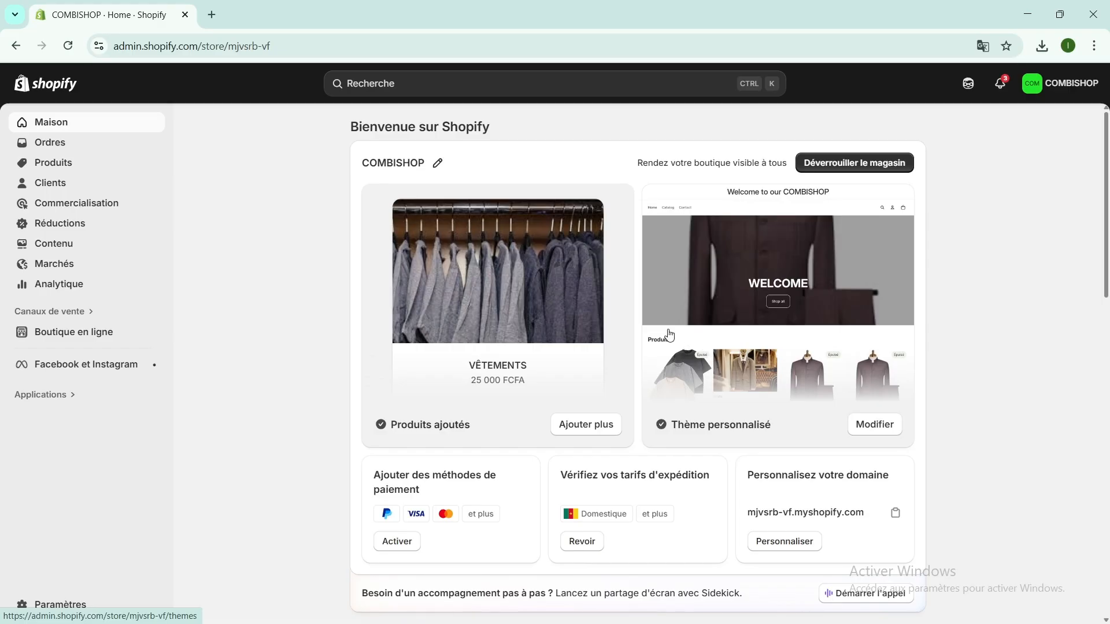
Search Google for "print on demand" in a new tab and open the Printful site.
left_click(214, 15)
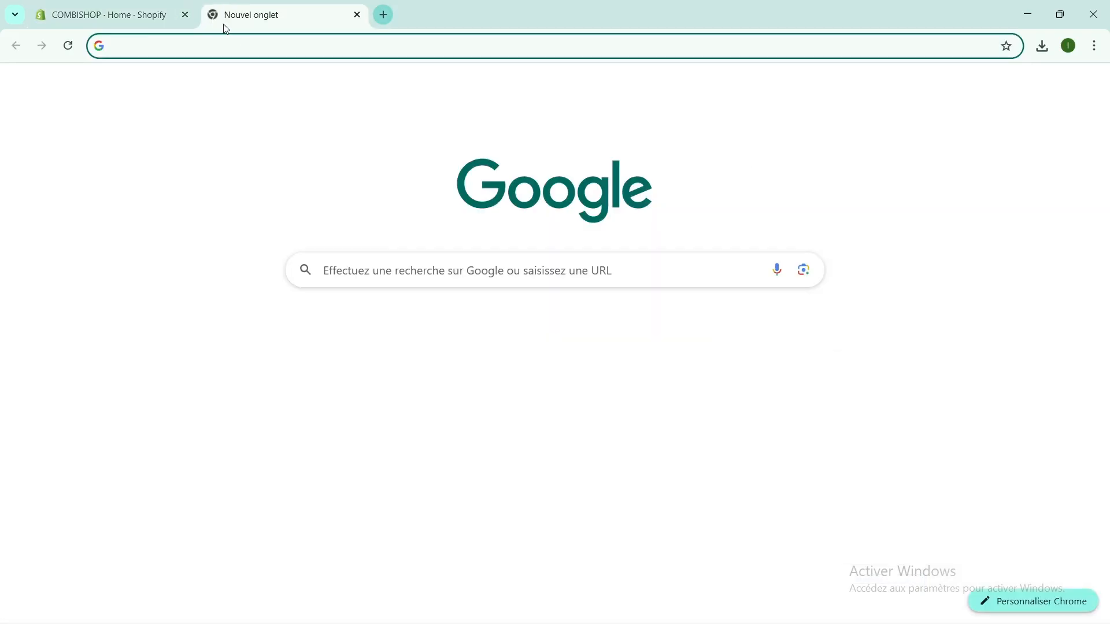
left_click(336, 267)
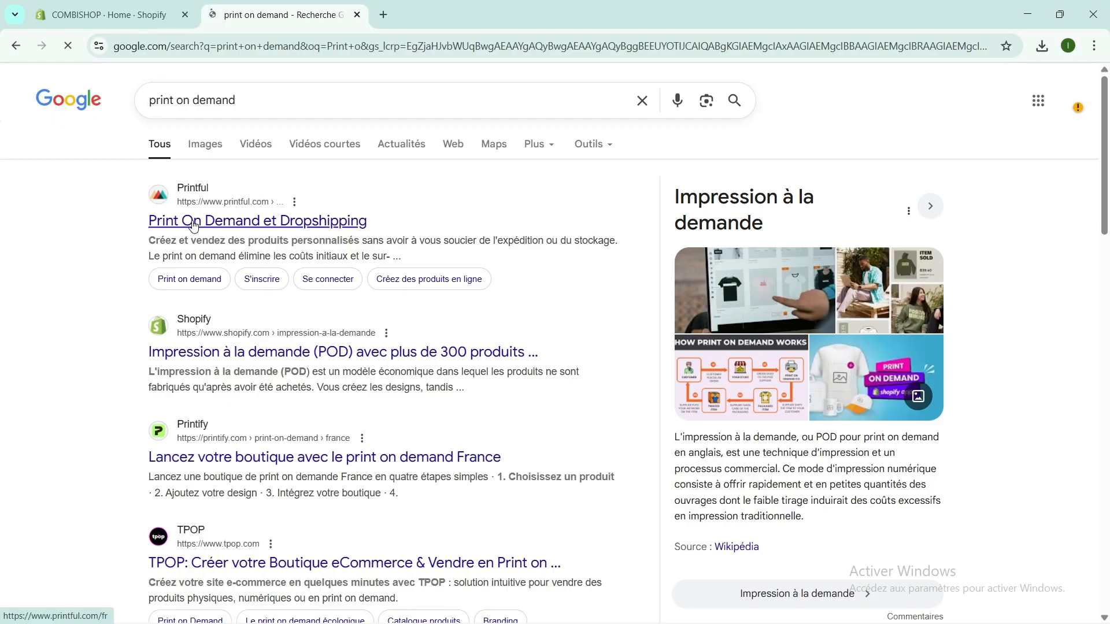
left_click(194, 221)
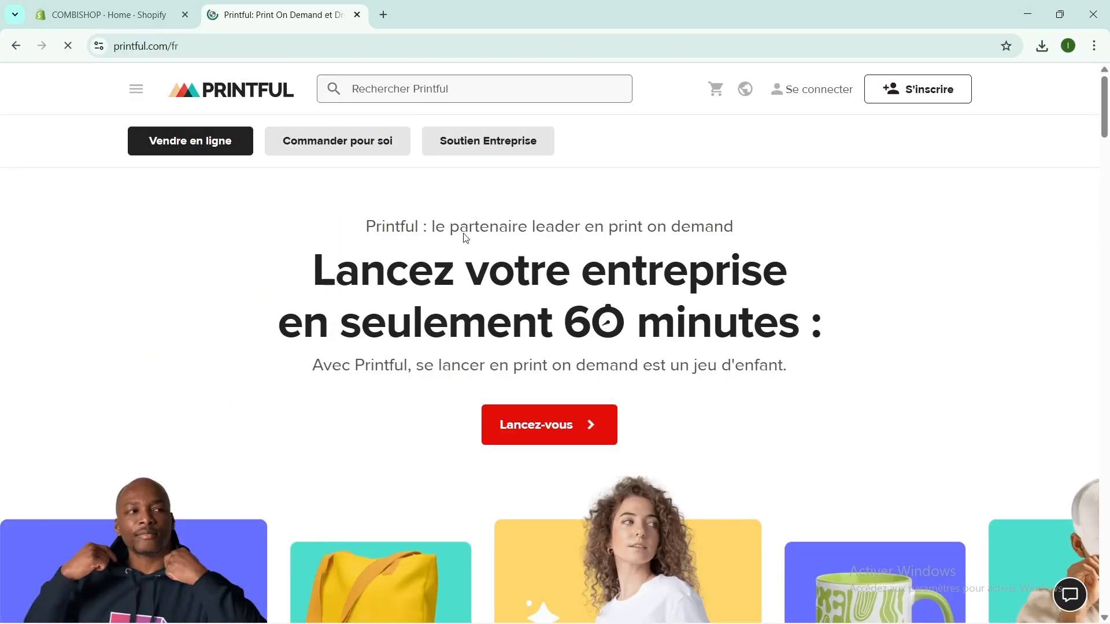
Examine the Printful home page, including its product examples, service highlights, partner brands and the five-step launch process.
scroll(454, 299, "down", 5)
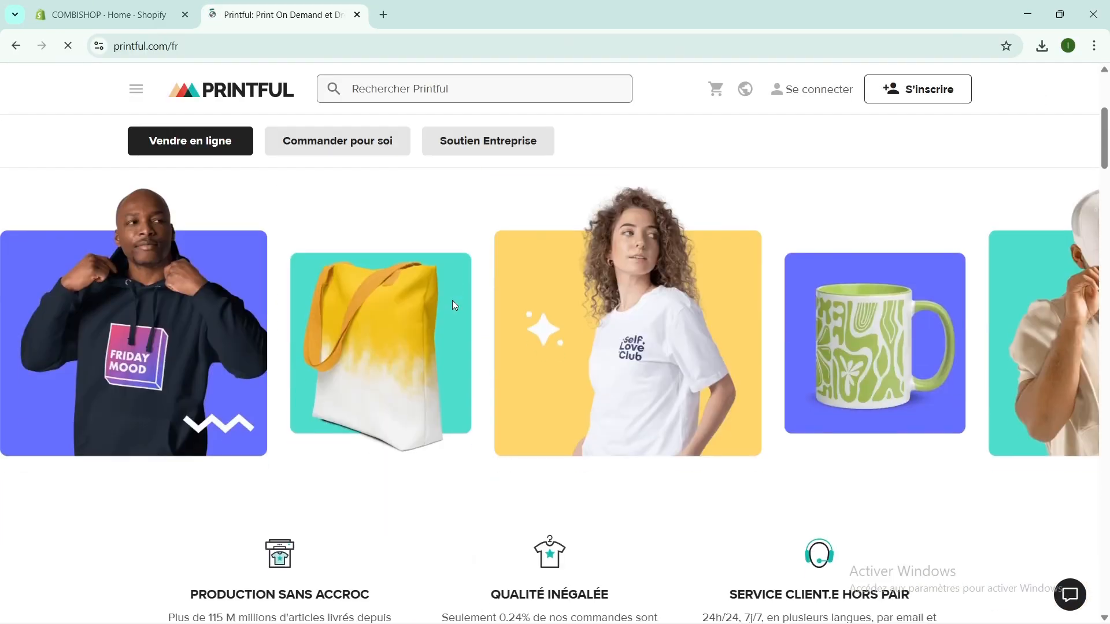
scroll(453, 301, "up", 4)
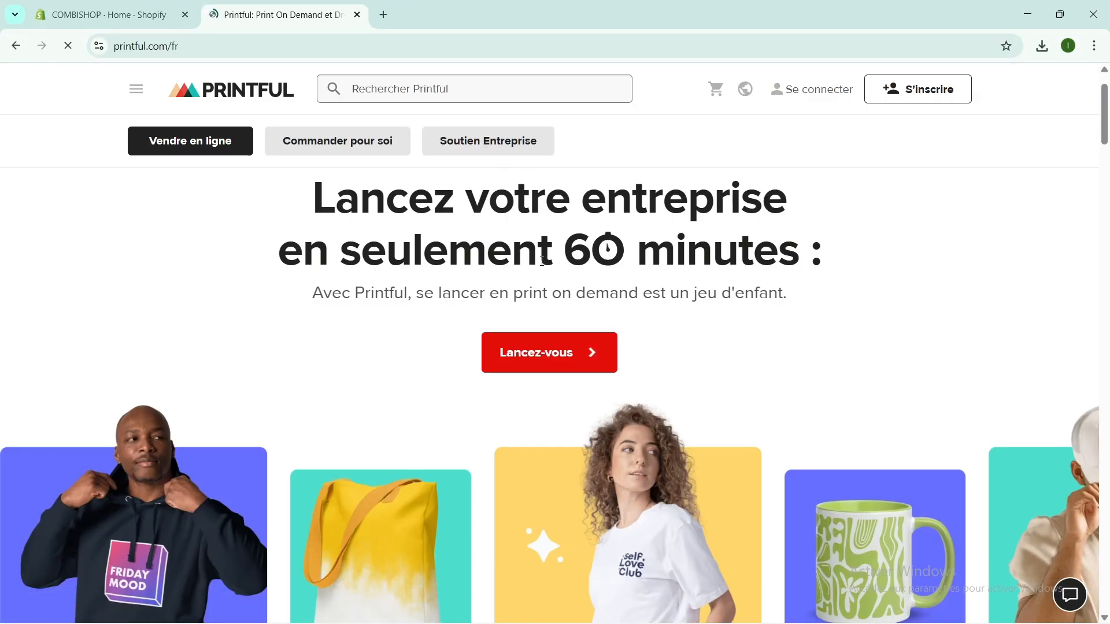
scroll(585, 312, "down", 1)
scroll(585, 313, "down", 1)
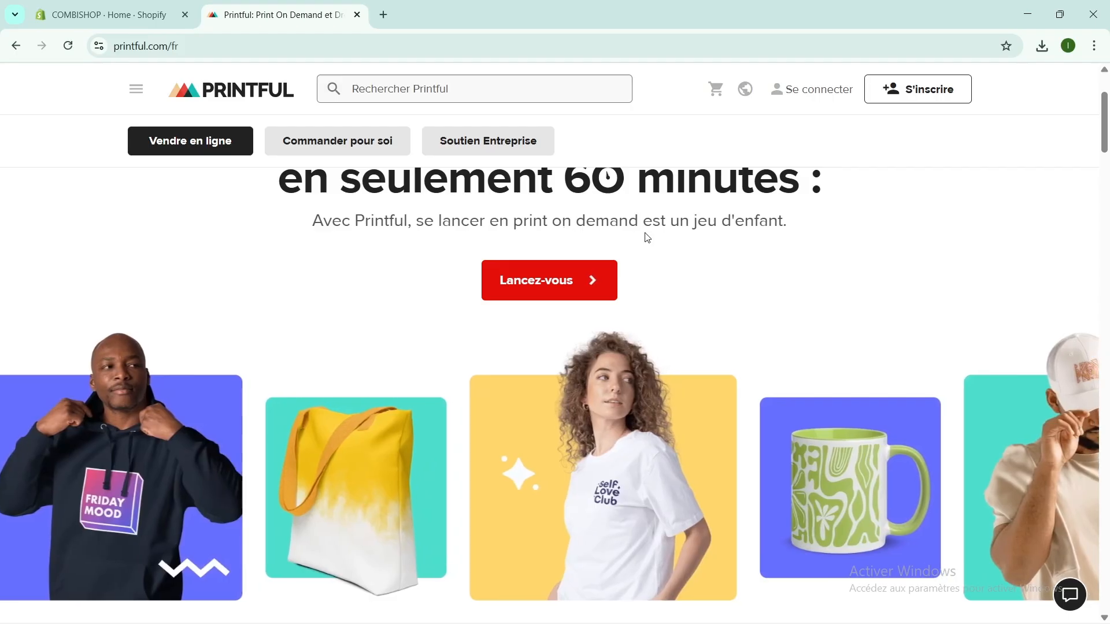
scroll(669, 283, "down", 6)
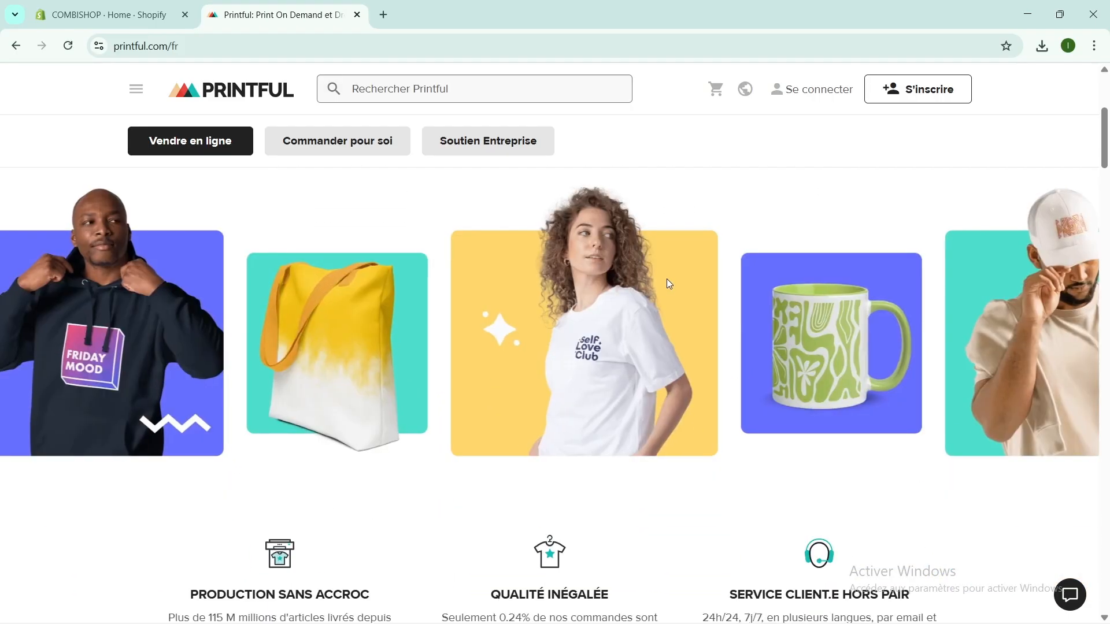
scroll(668, 283, "up", 2)
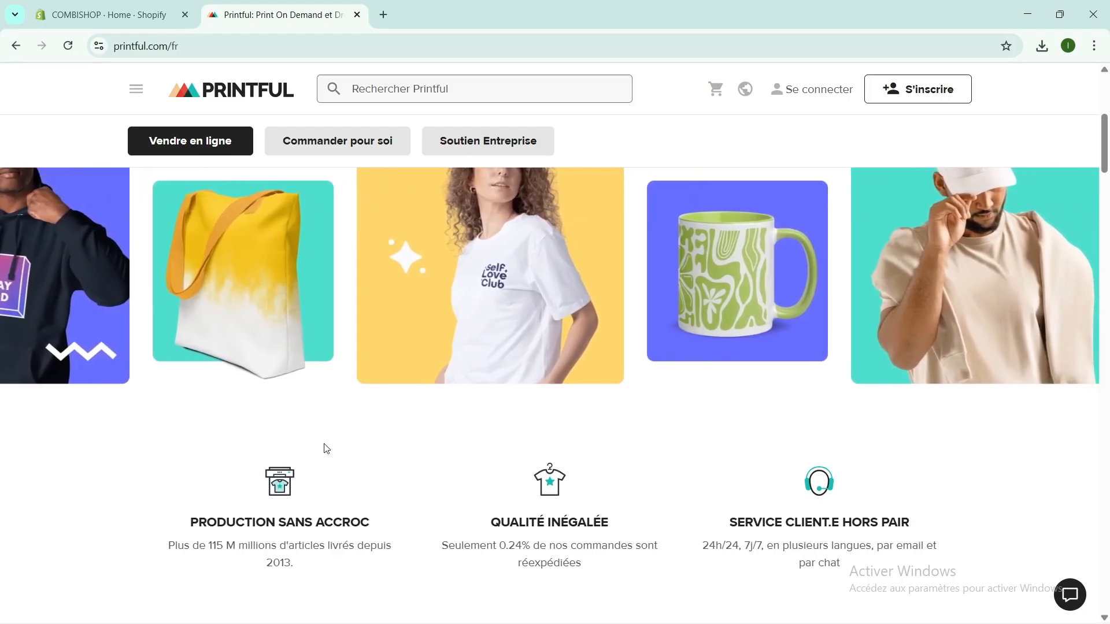
scroll(324, 450, "down", 3)
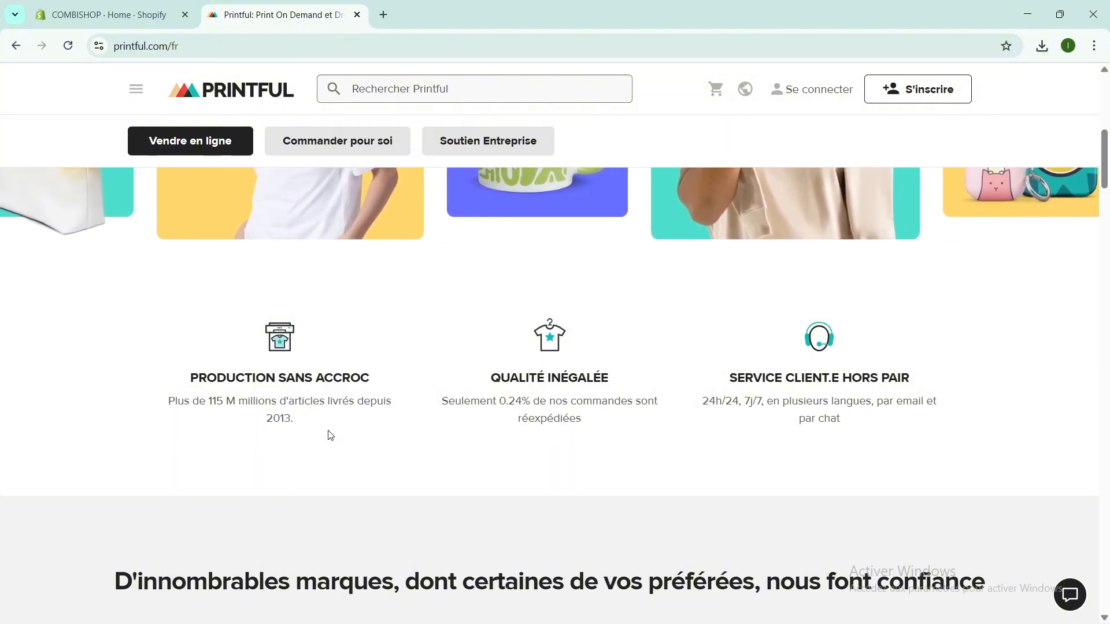
scroll(400, 415, "up", 3)
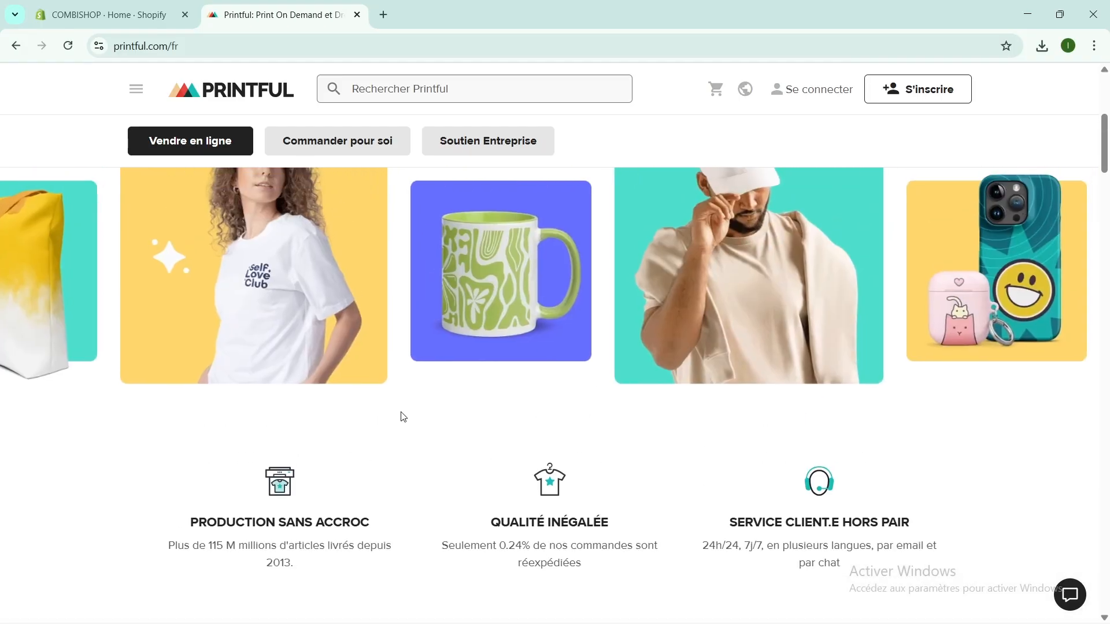
scroll(604, 347, "down", 5)
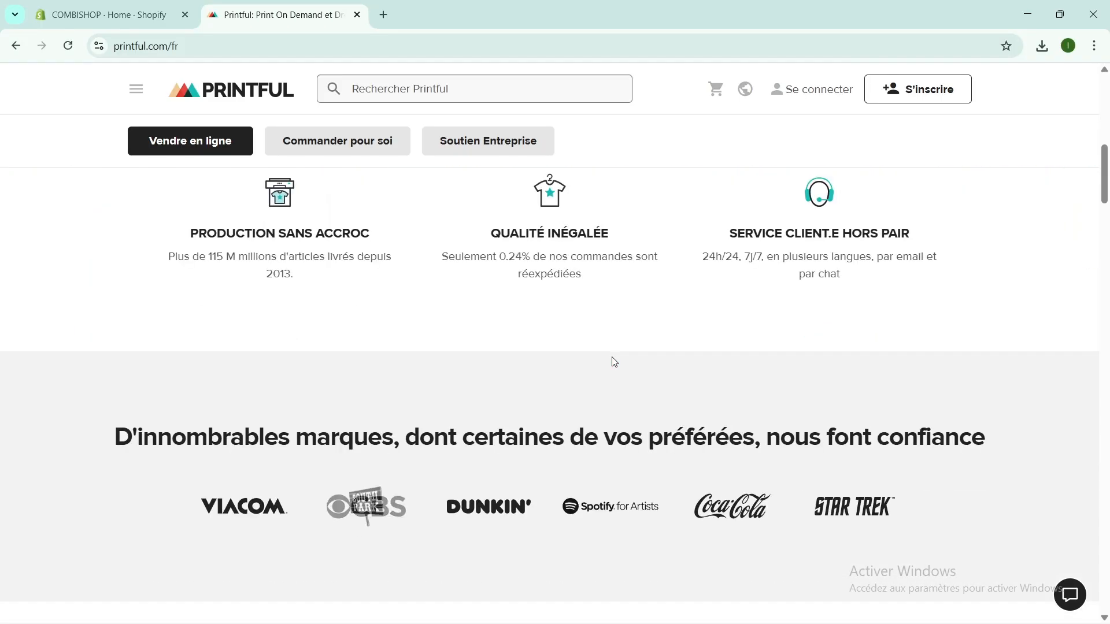
scroll(613, 362, "down", 3)
scroll(613, 363, "up", 5)
scroll(613, 363, "down", 8)
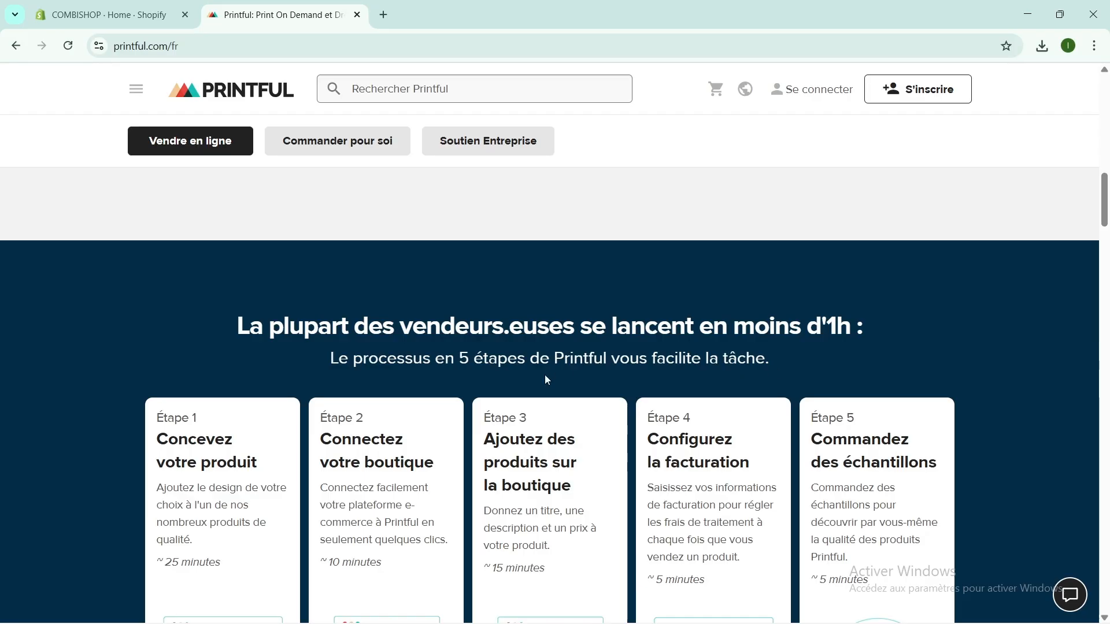
scroll(401, 404, "down", 1)
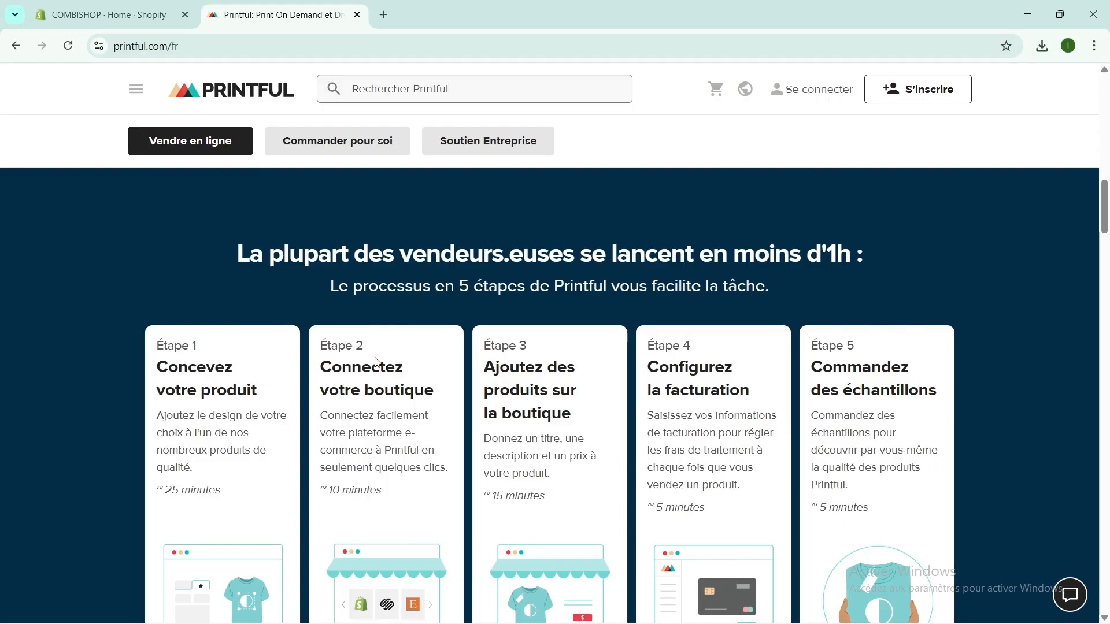
scroll(370, 392, "down", 2)
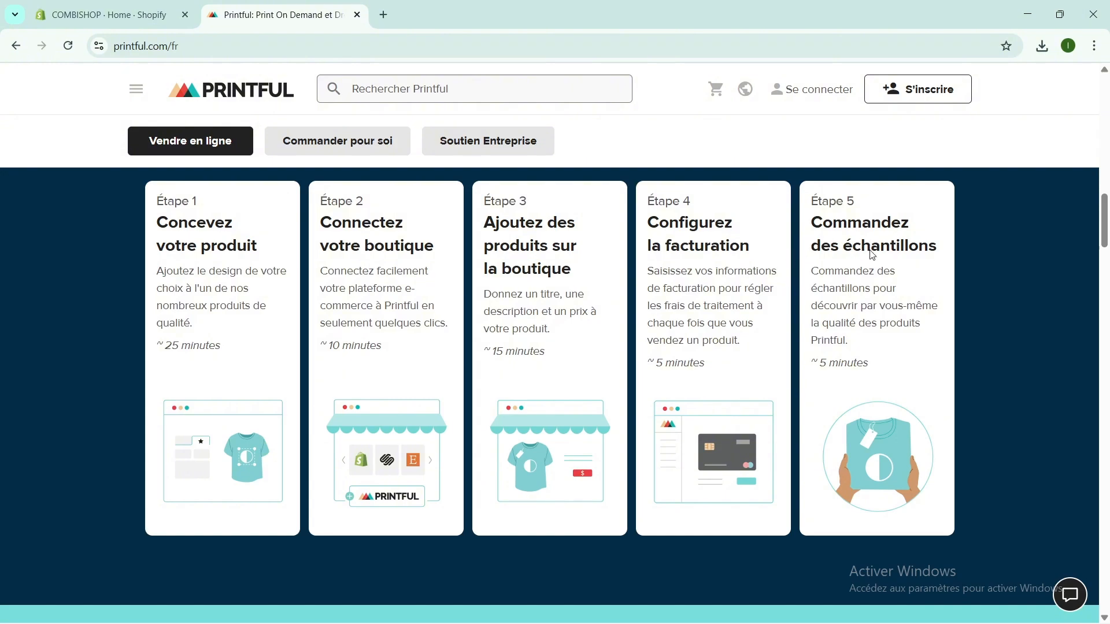
scroll(435, 348, "up", 10)
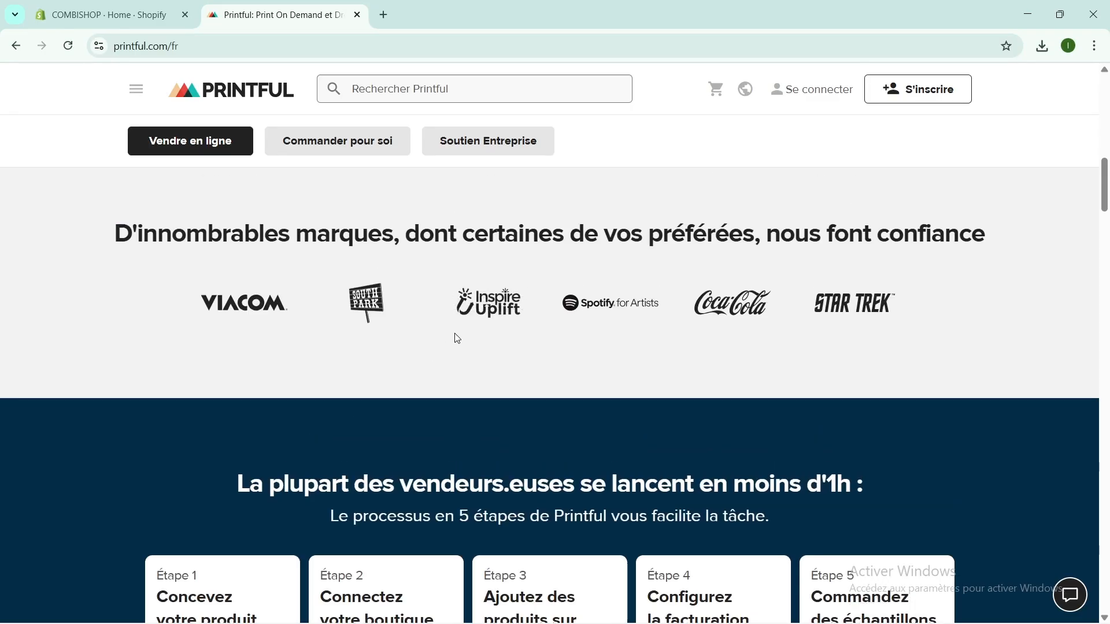
scroll(457, 338, "up", 4)
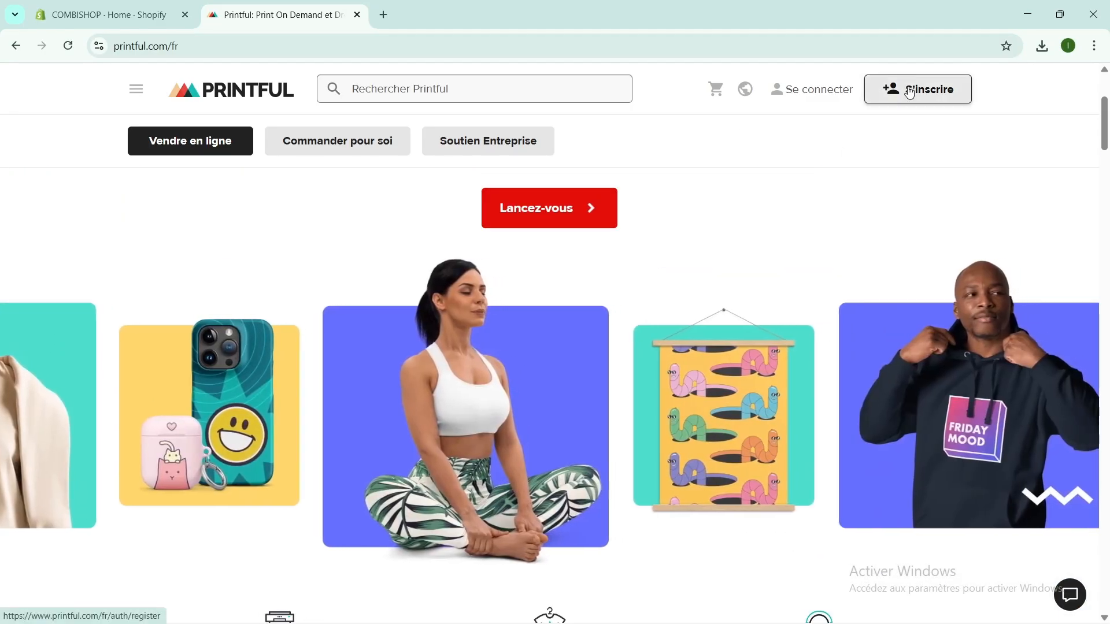
Register a Printful account through Google, authorising access to the profile and completing the sign-up form.
left_click(912, 92)
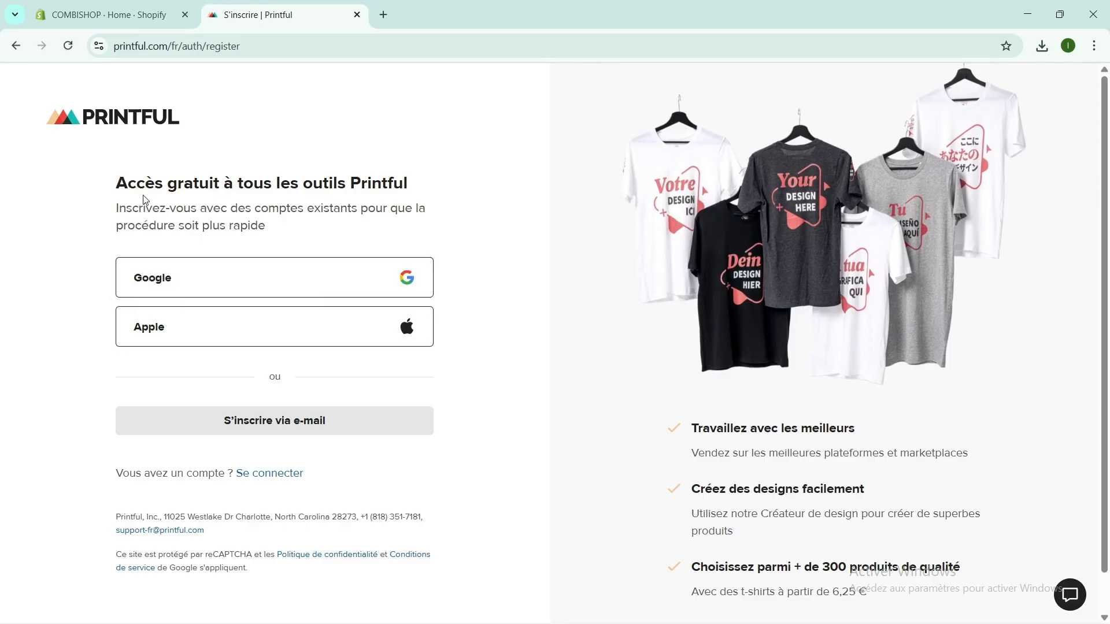
left_click(180, 277)
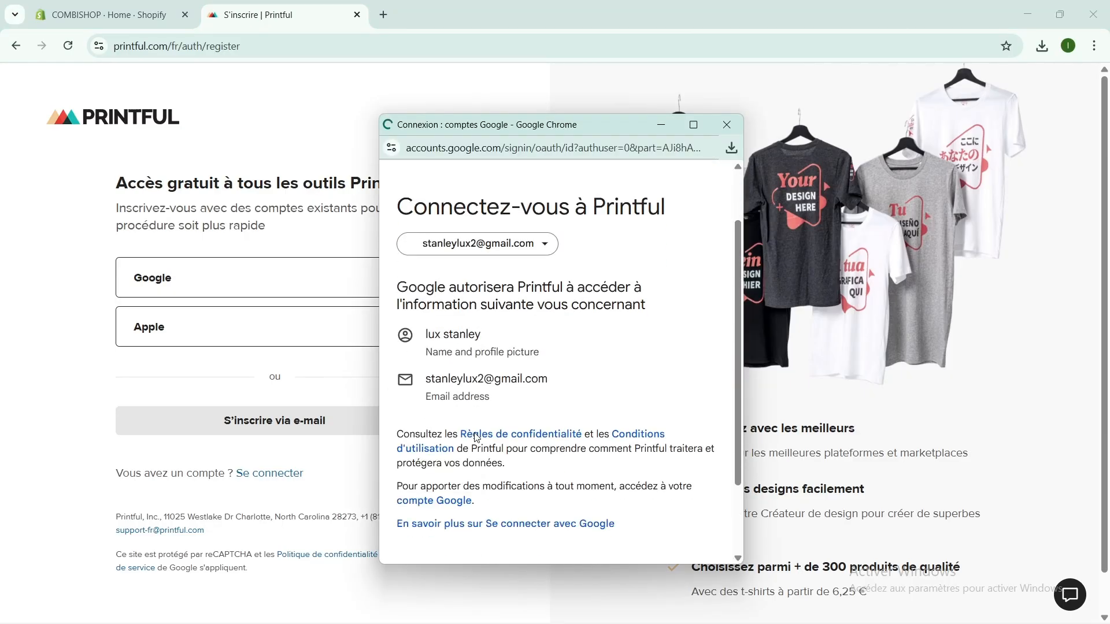
scroll(473, 427, "down", 2)
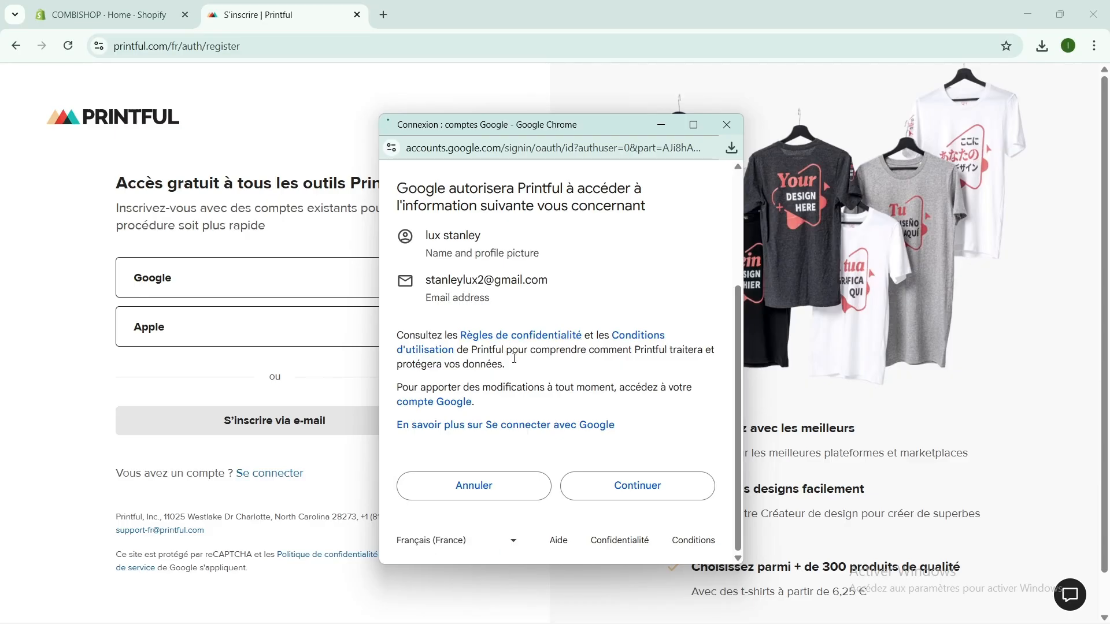
left_click(649, 490)
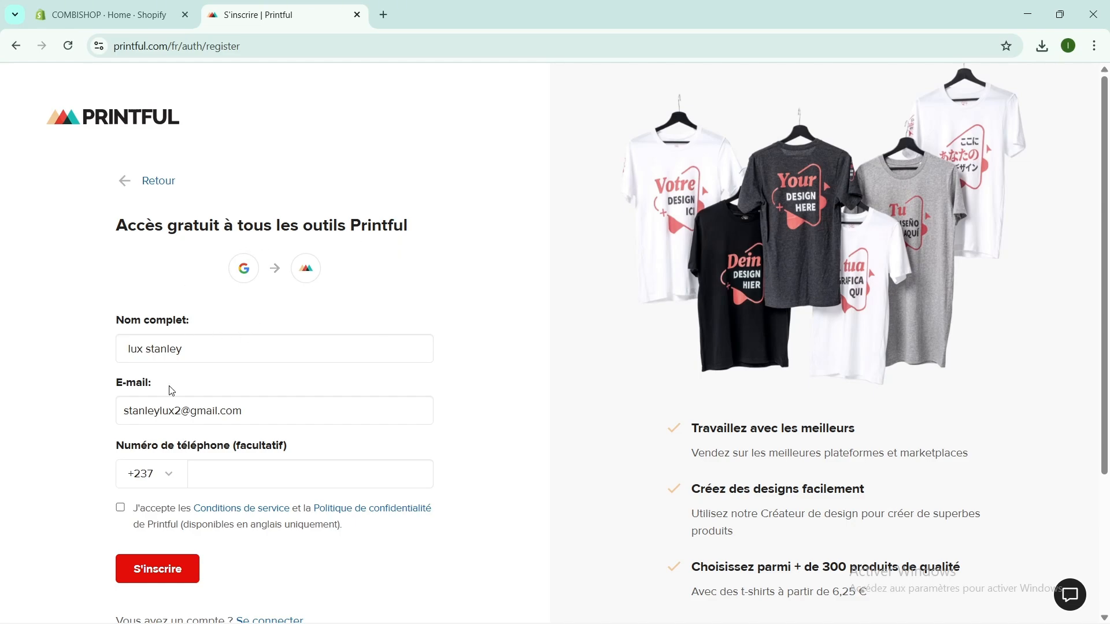
scroll(172, 391, "down", 2)
left_click(205, 329)
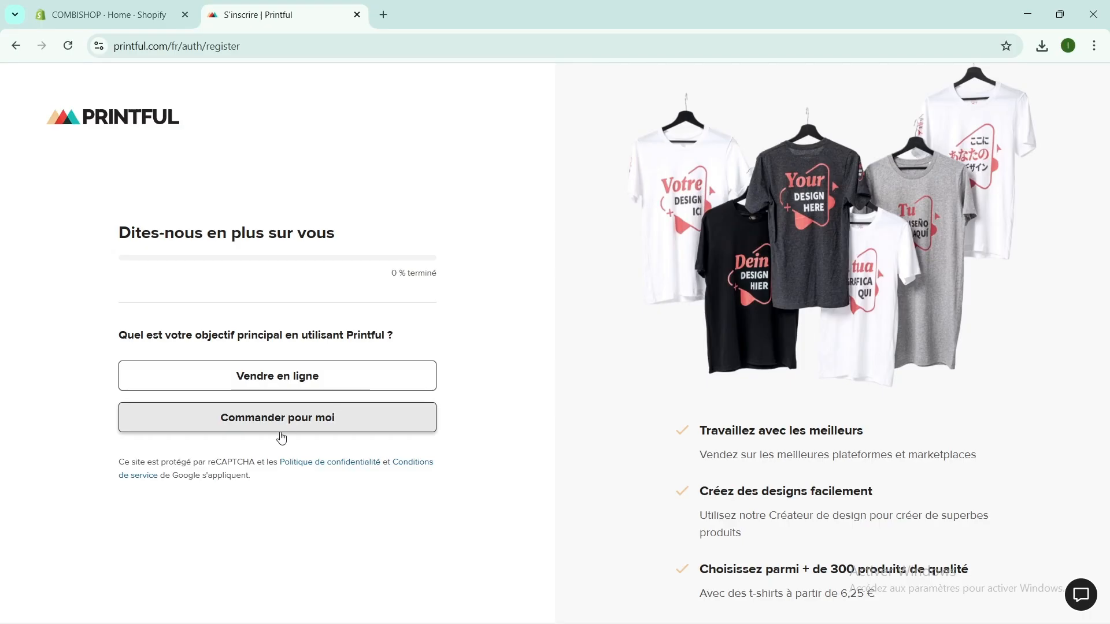
Answer the first onboarding questions with Vendre en ligne as goal, Autres as description, Oui for an online store and De 0 à 50 monthly orders.
left_click(305, 379)
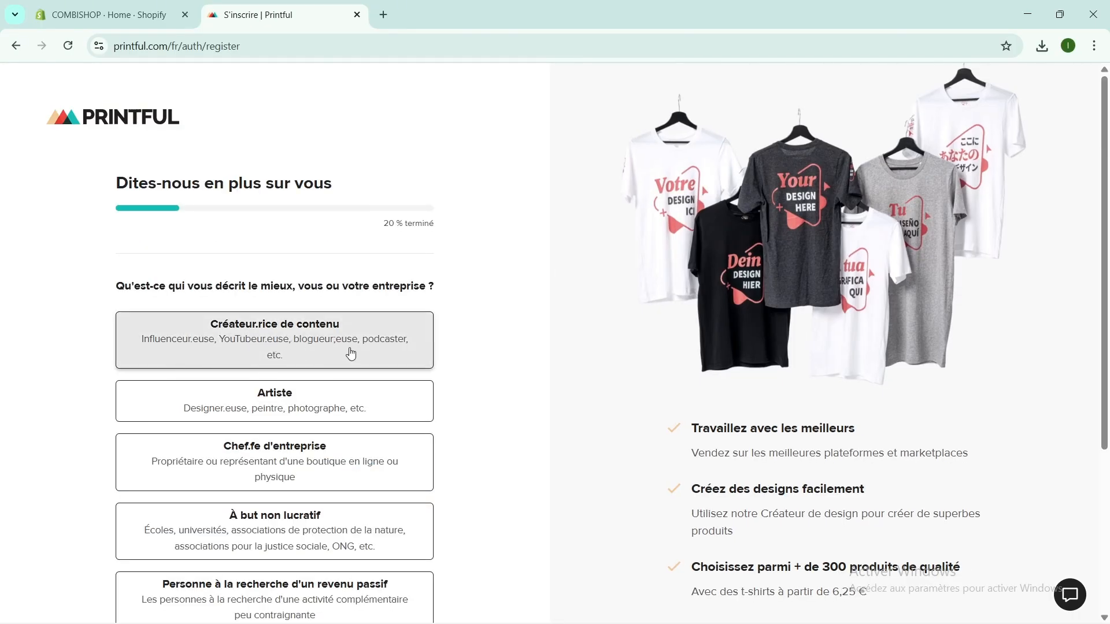
scroll(318, 404, "down", 1)
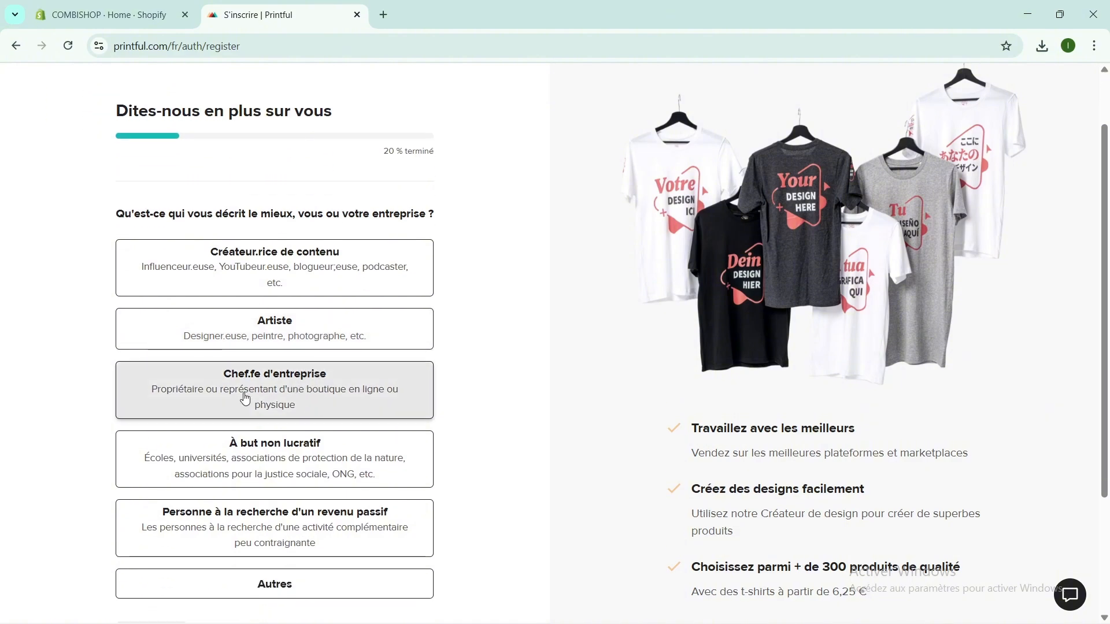
scroll(243, 389, "down", 1)
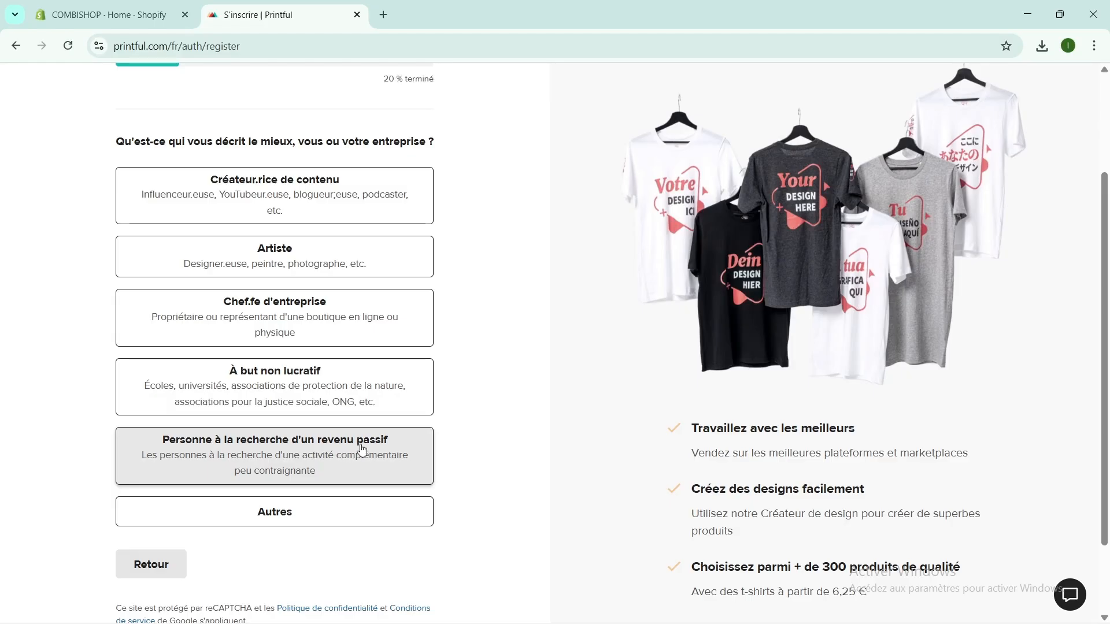
left_click(272, 515)
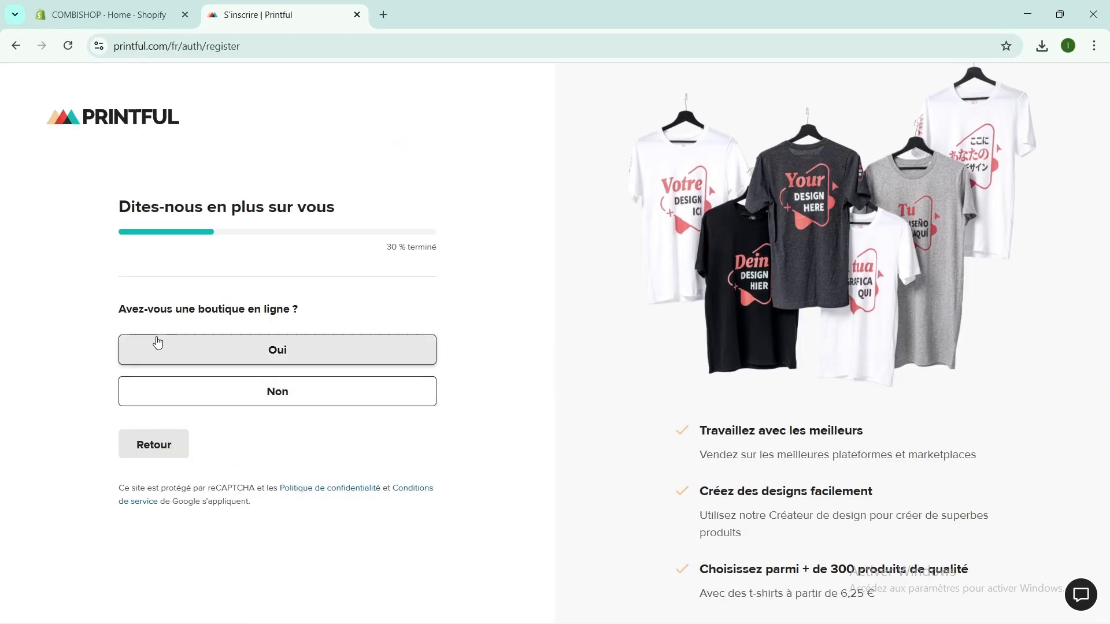
left_click(295, 354)
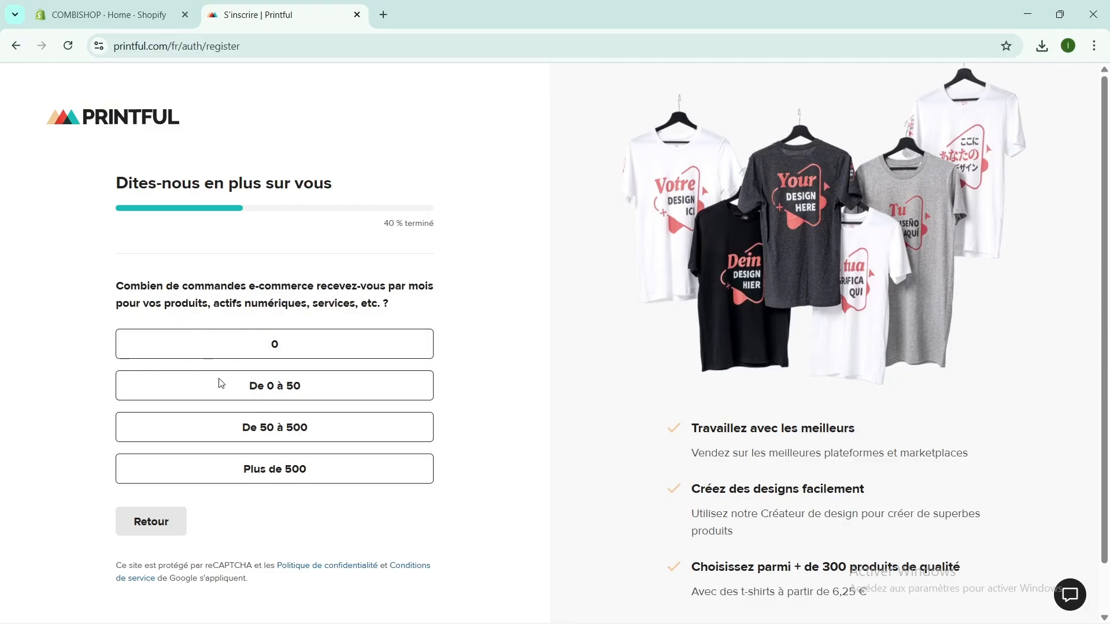
left_click(290, 392)
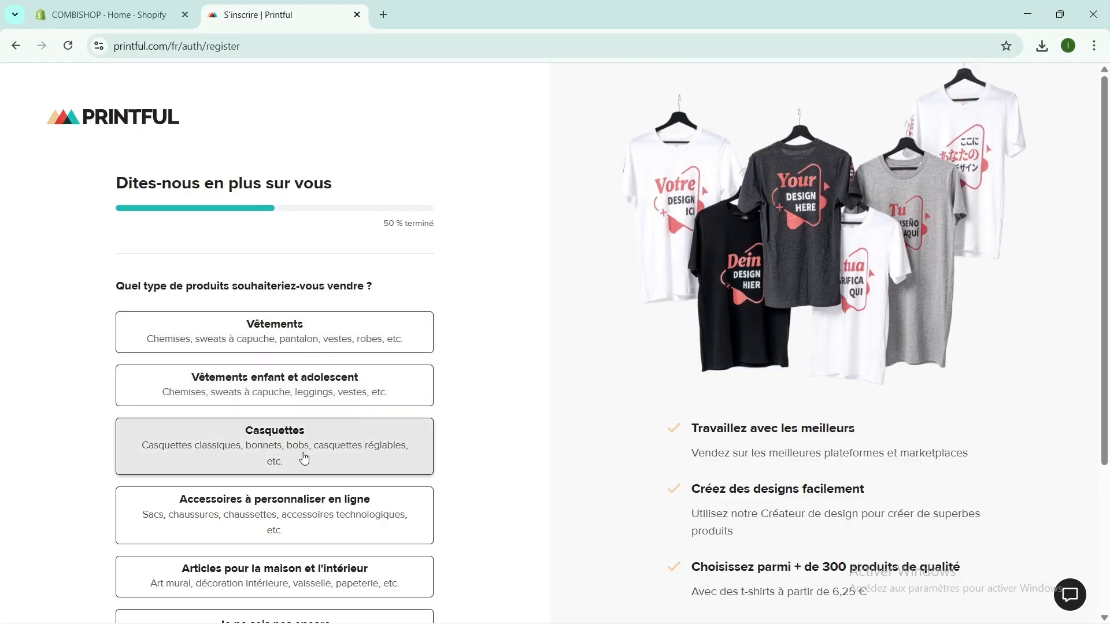
Choose Vêtements as the type of products to sell.
scroll(315, 505, "down", 3)
scroll(295, 491, "up", 3)
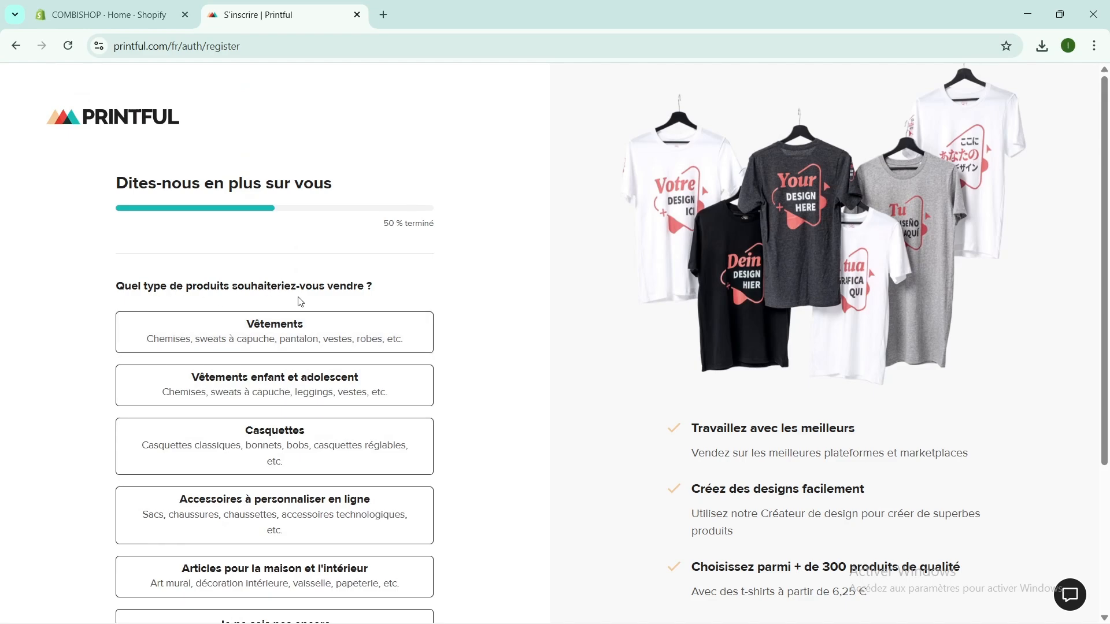
left_click(296, 328)
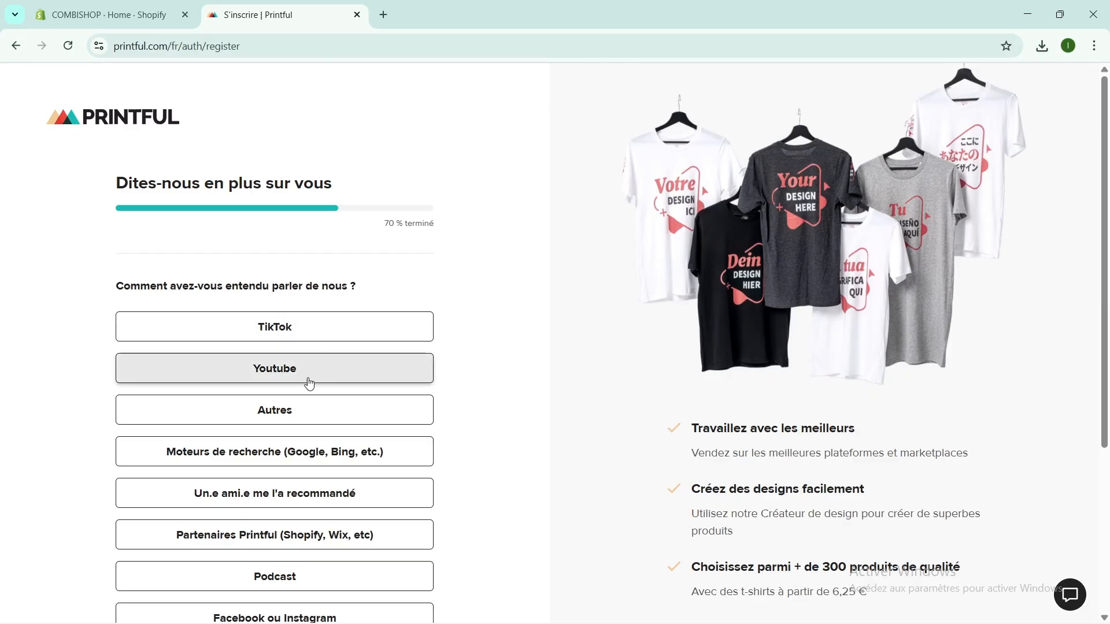
Answer how Printful was discovered with Autres, specify FACEBOOK, and submit the questionnaire.
left_click(291, 412)
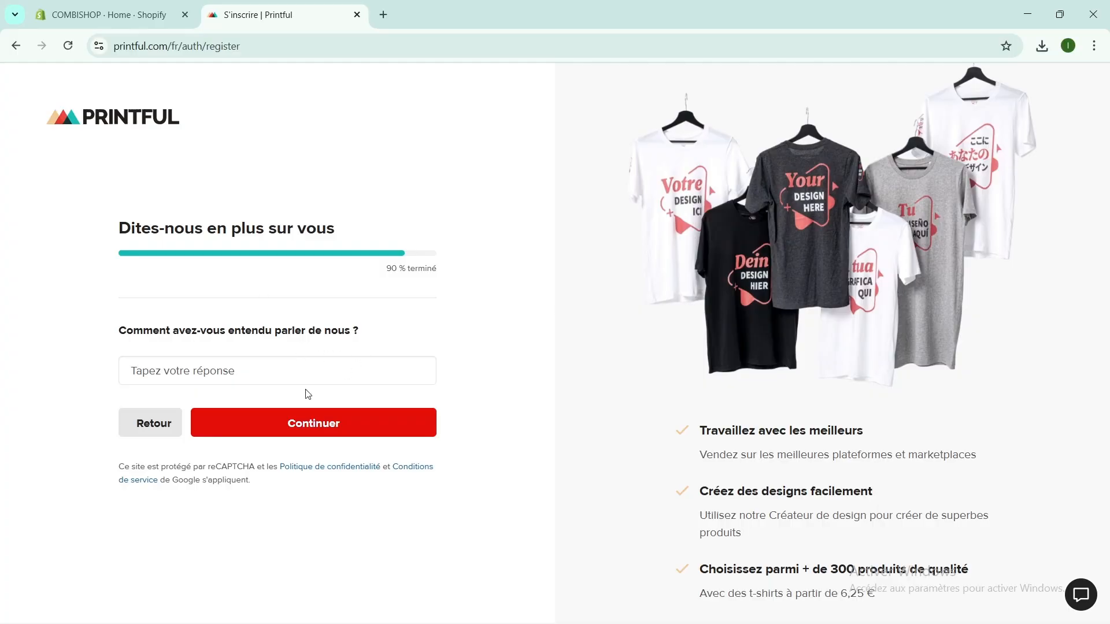
left_click(170, 377)
type("PAR")
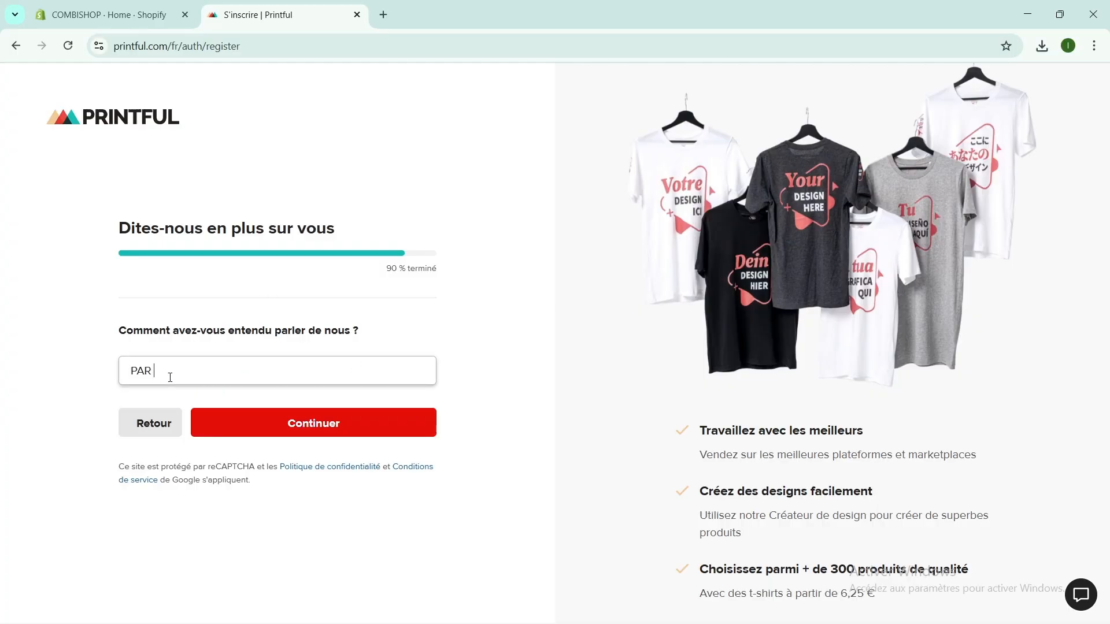
key("BackSpace")
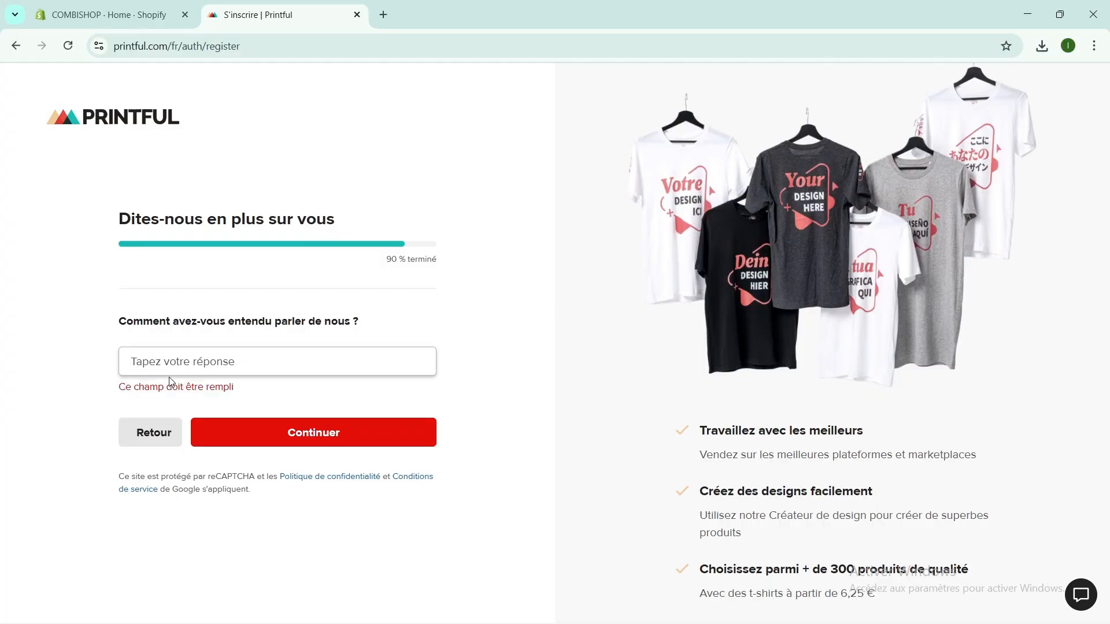
type("FACEBOOK")
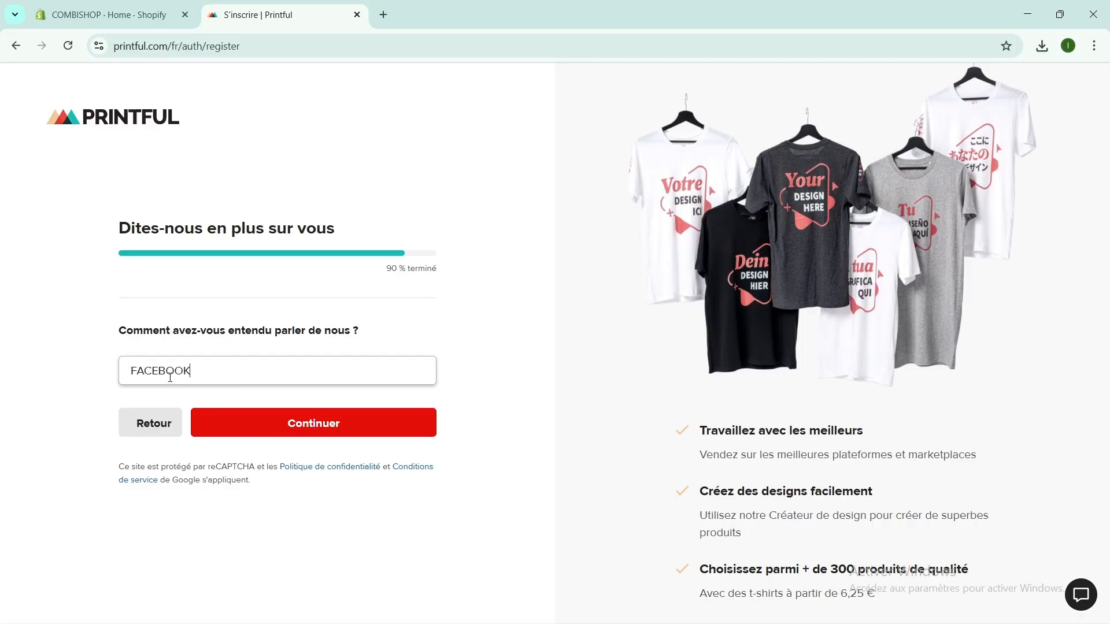
left_click(218, 431)
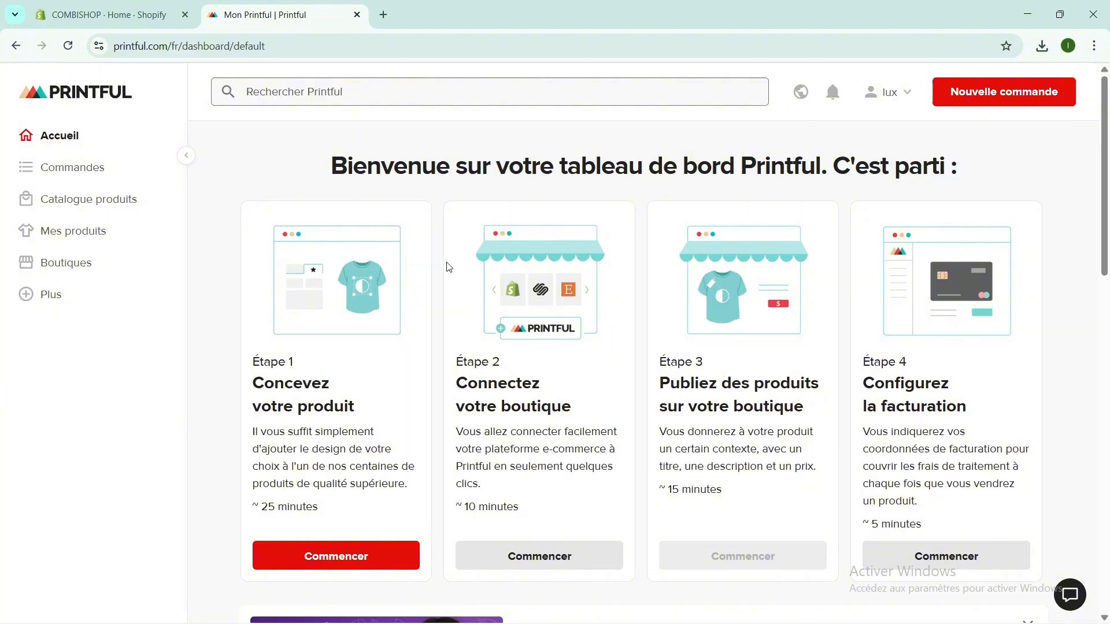
Start designing a first product with the oversized unisex hoodie Bella + Canvas 4719.
scroll(364, 350, "down", 1)
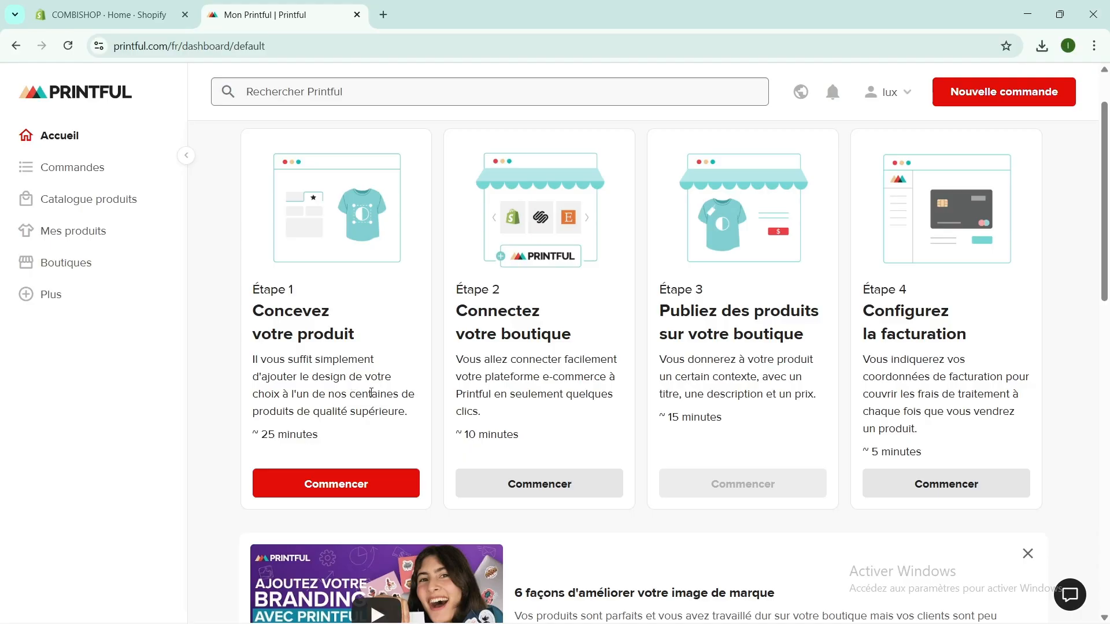
left_click(328, 487)
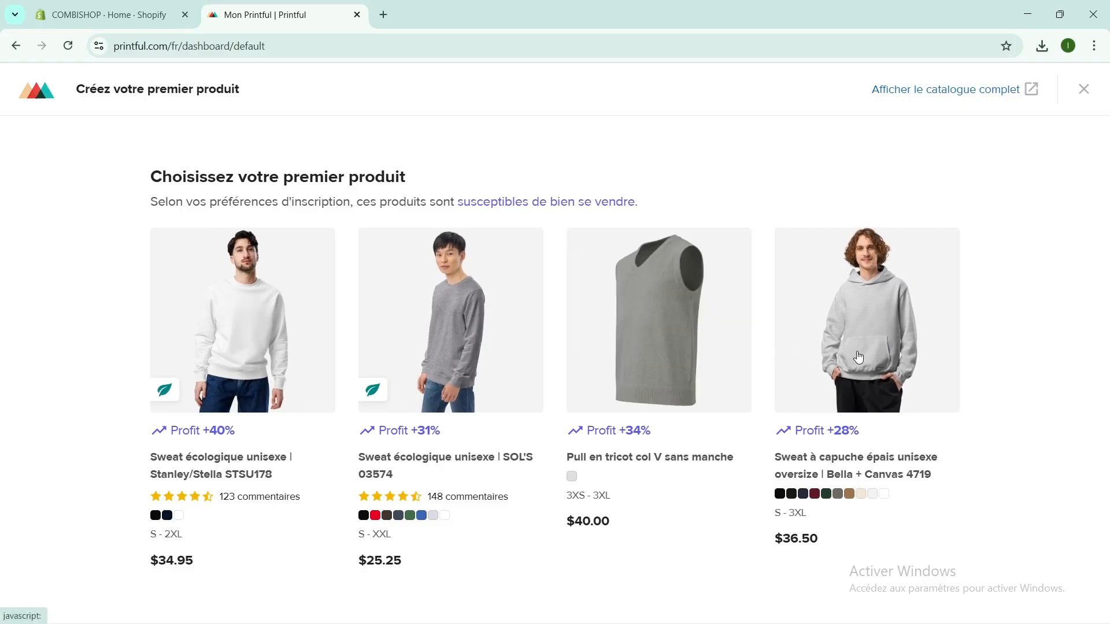
left_click(832, 395)
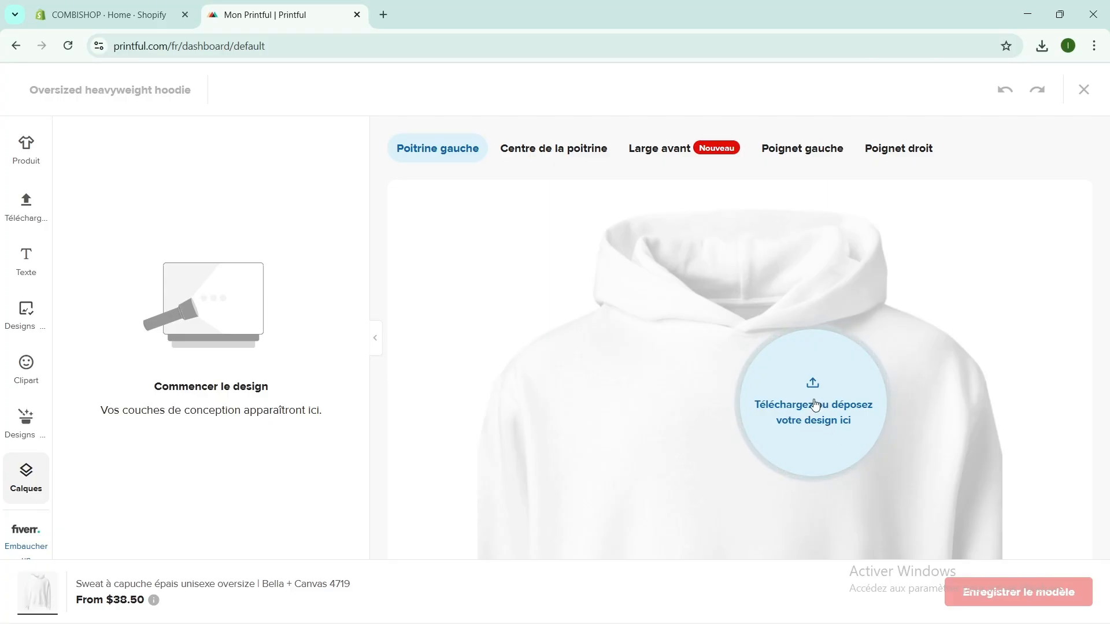
Begin adding a design to the hoodie's Poitrine gauche area and accept the file upload conditions.
left_click(816, 404)
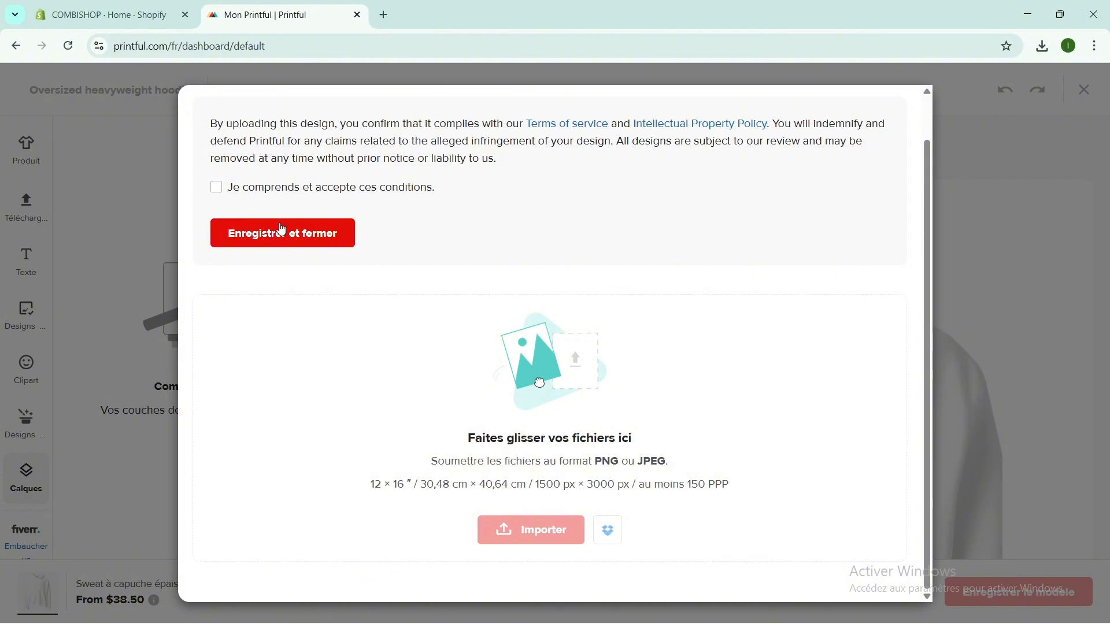
left_click(216, 188)
left_click(282, 233)
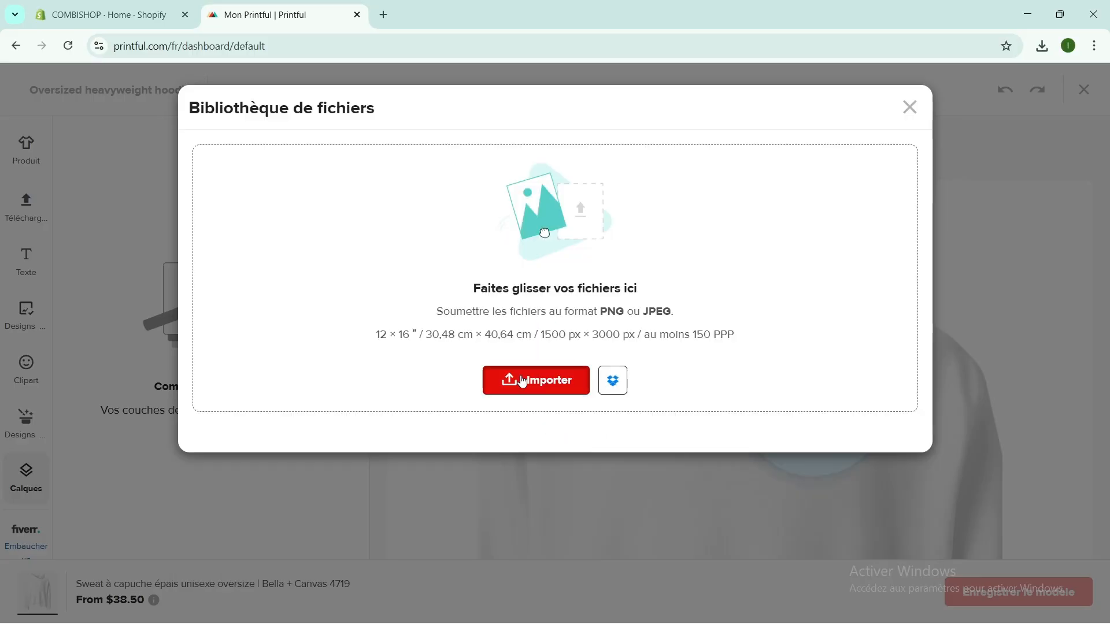
Import the logo JPG file from Téléchargements into the file library and apply it to the hoodie.
left_click(523, 378)
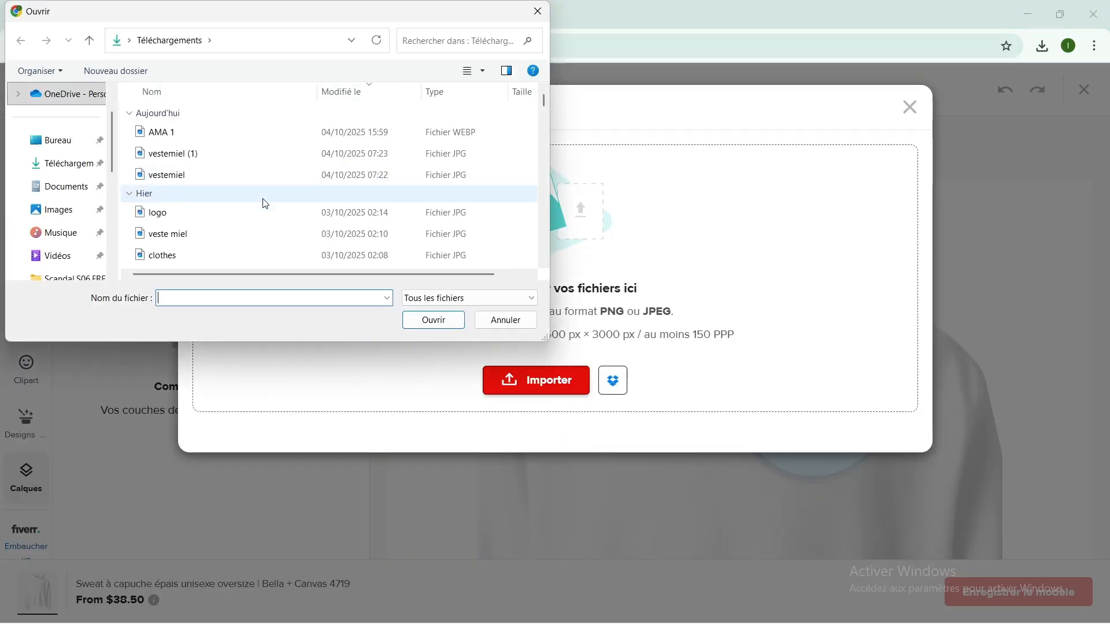
scroll(232, 178, "down", 1)
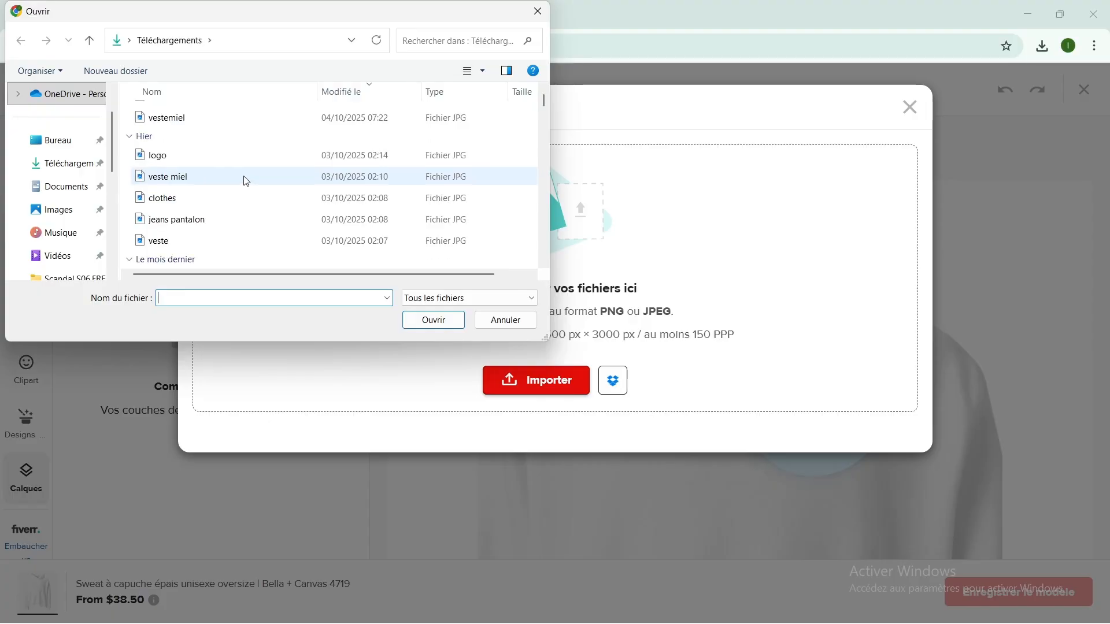
left_click(161, 155)
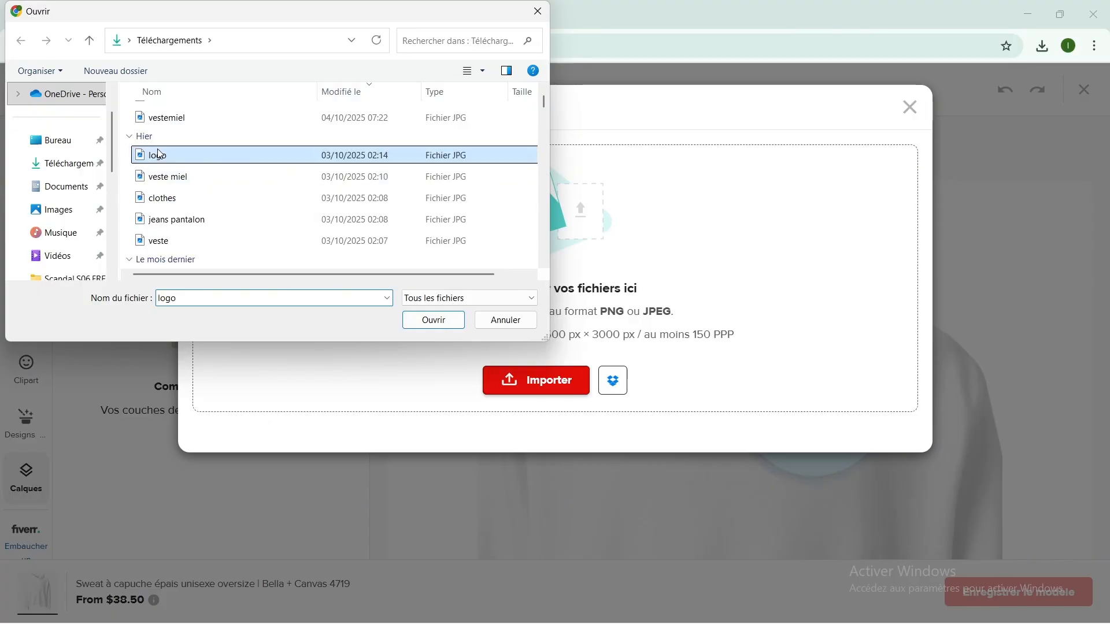
left_click(433, 319)
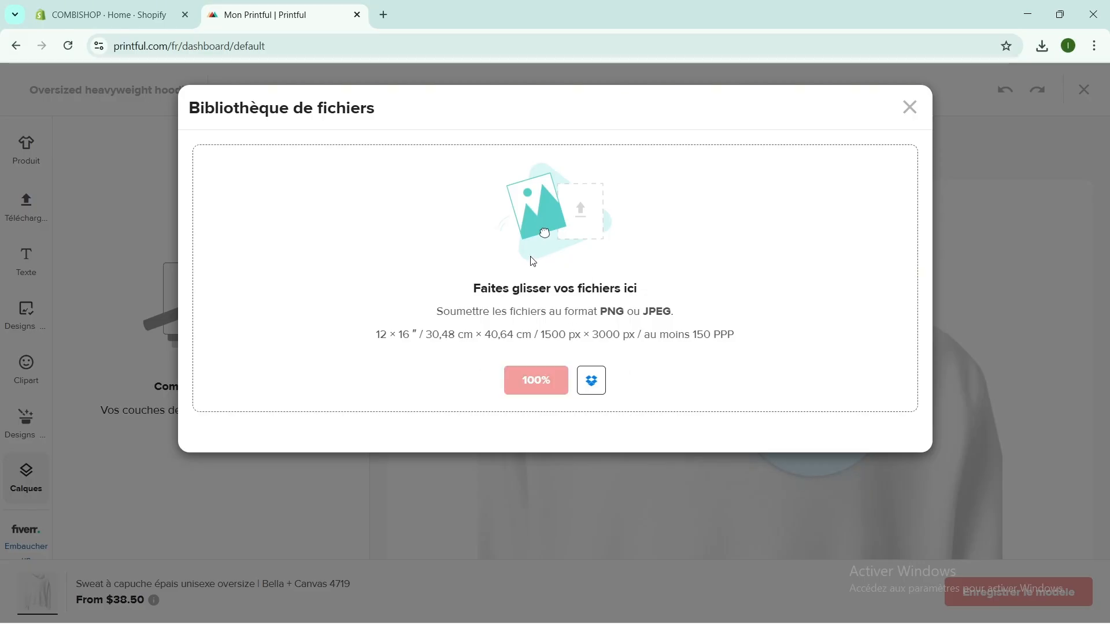
mouse_move(240, 279)
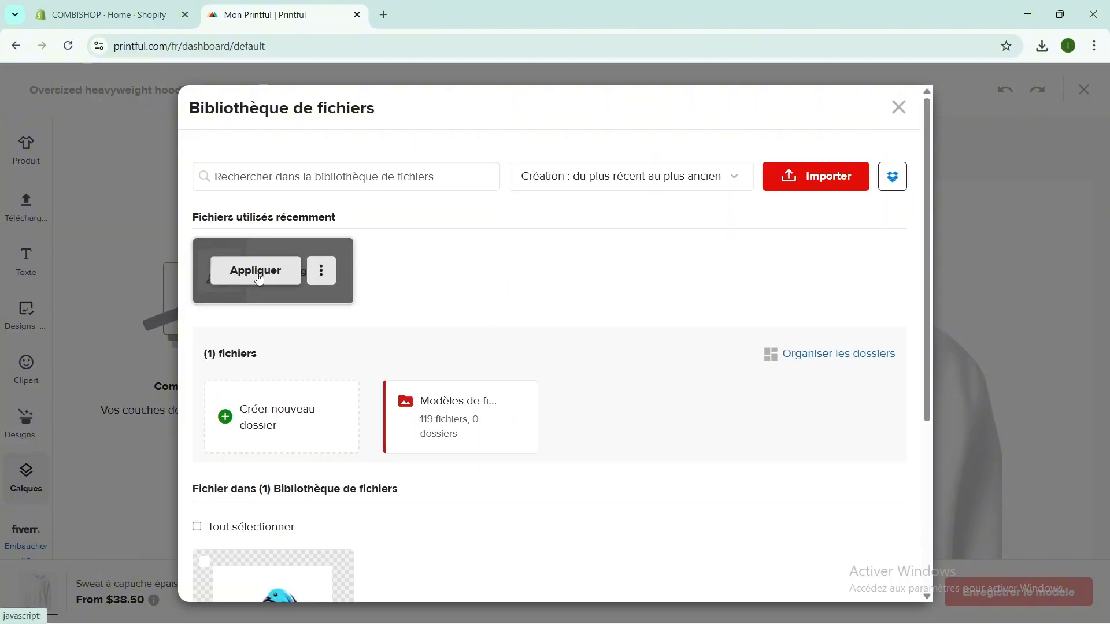
left_click(259, 279)
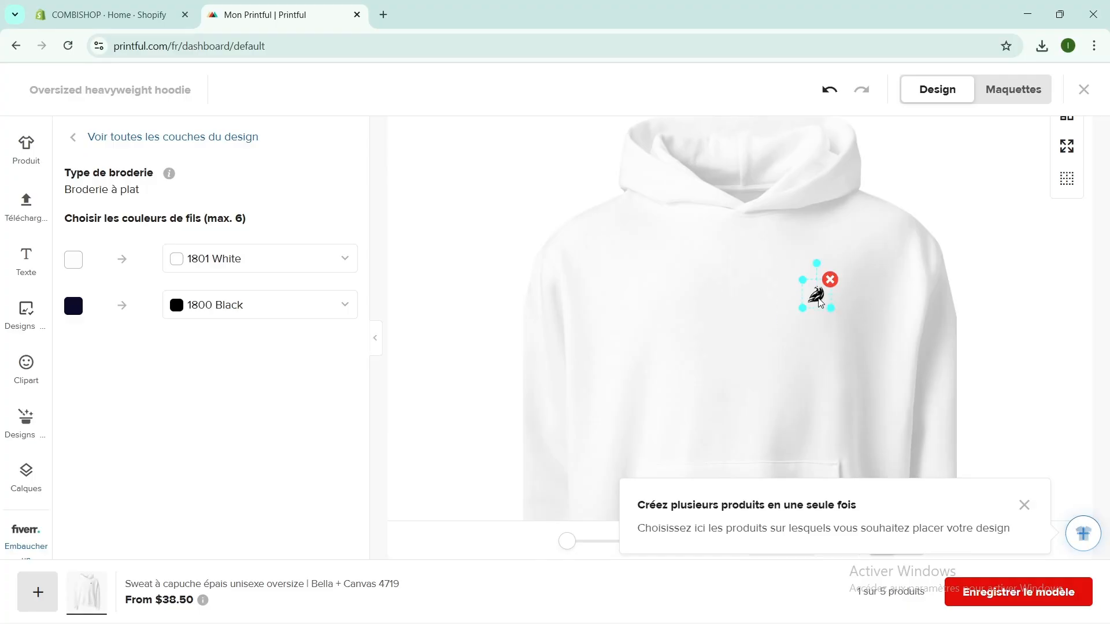
Enlarge the logo on the hoodie's left chest and save the product template.
left_click_drag(802, 308, 761, 323)
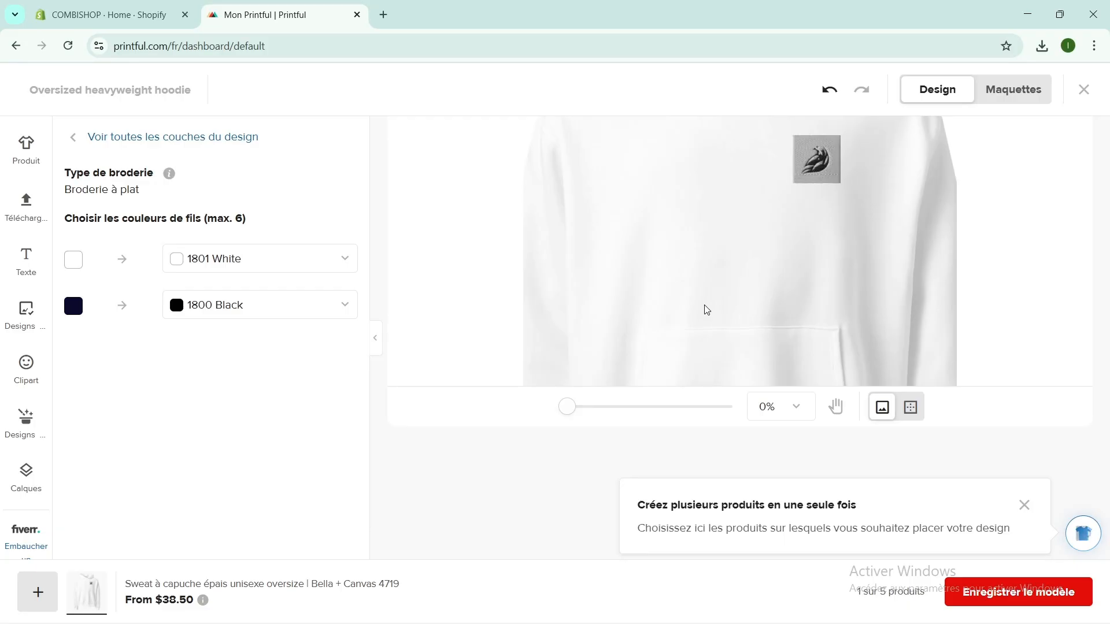
scroll(706, 310, "down", 3)
left_click(580, 407)
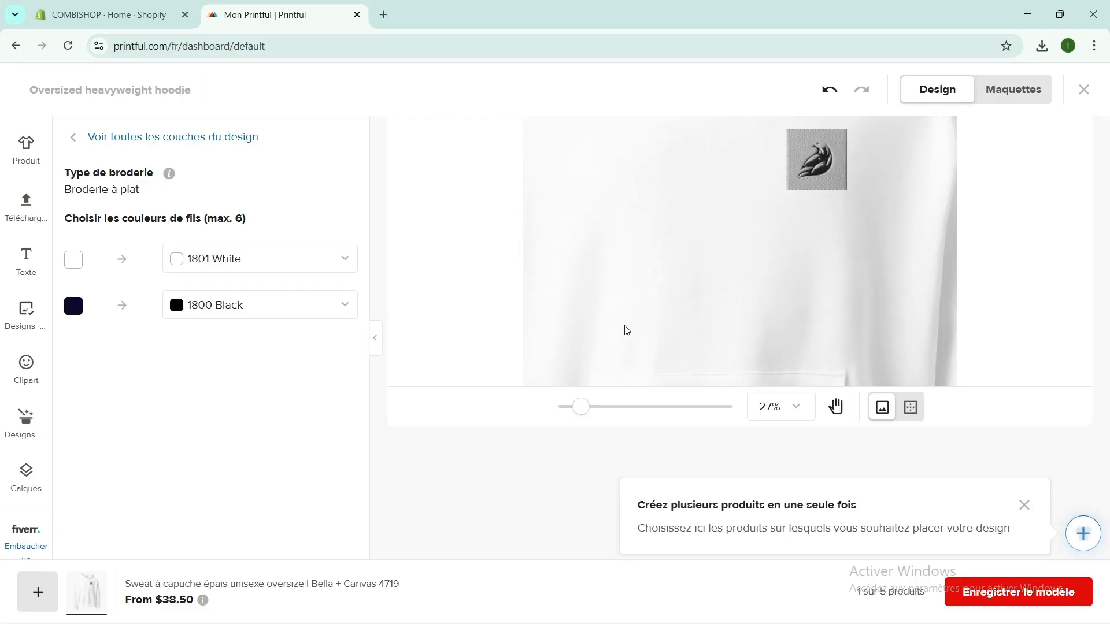
scroll(628, 331, "up", 2)
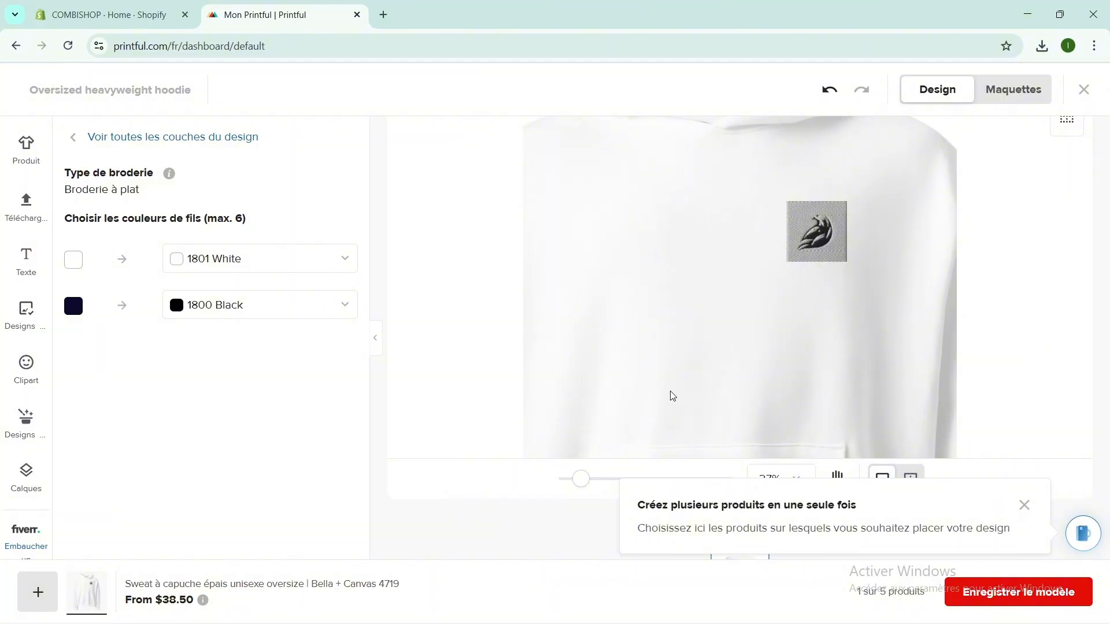
scroll(721, 409, "down", 2)
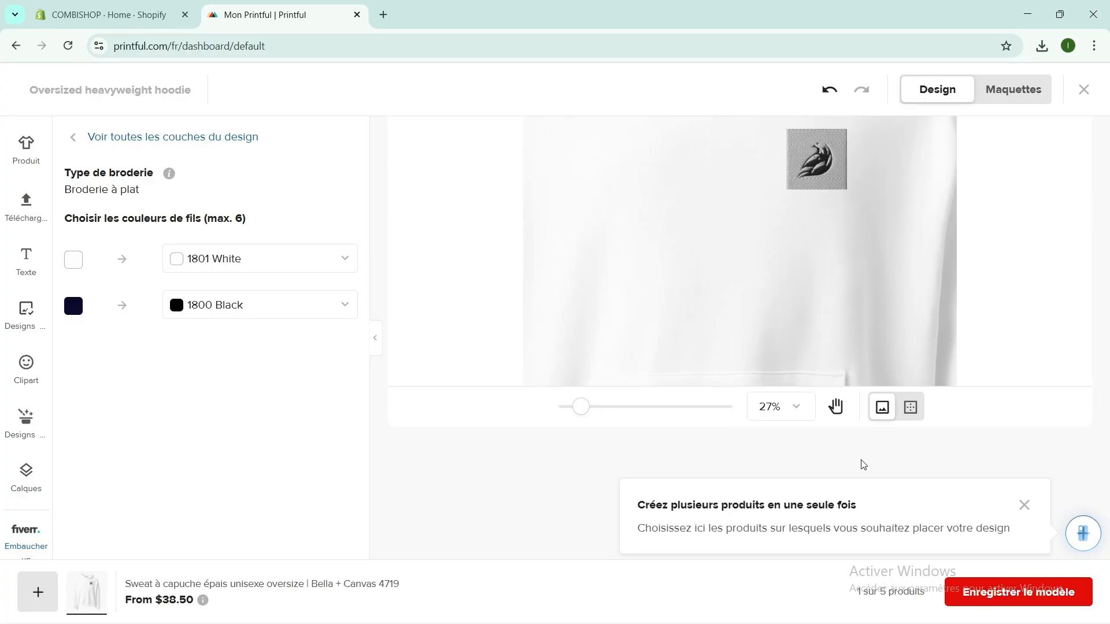
left_click(1015, 592)
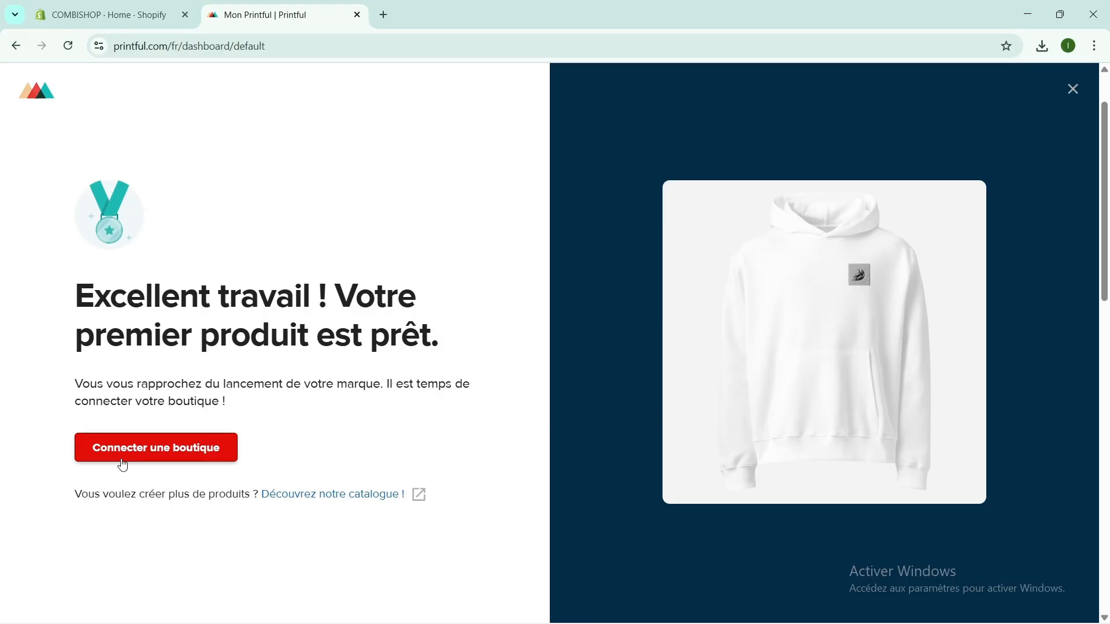
Open the guide for connecting a Shopify store and examine its steps for installing the Printful application.
left_click(173, 457)
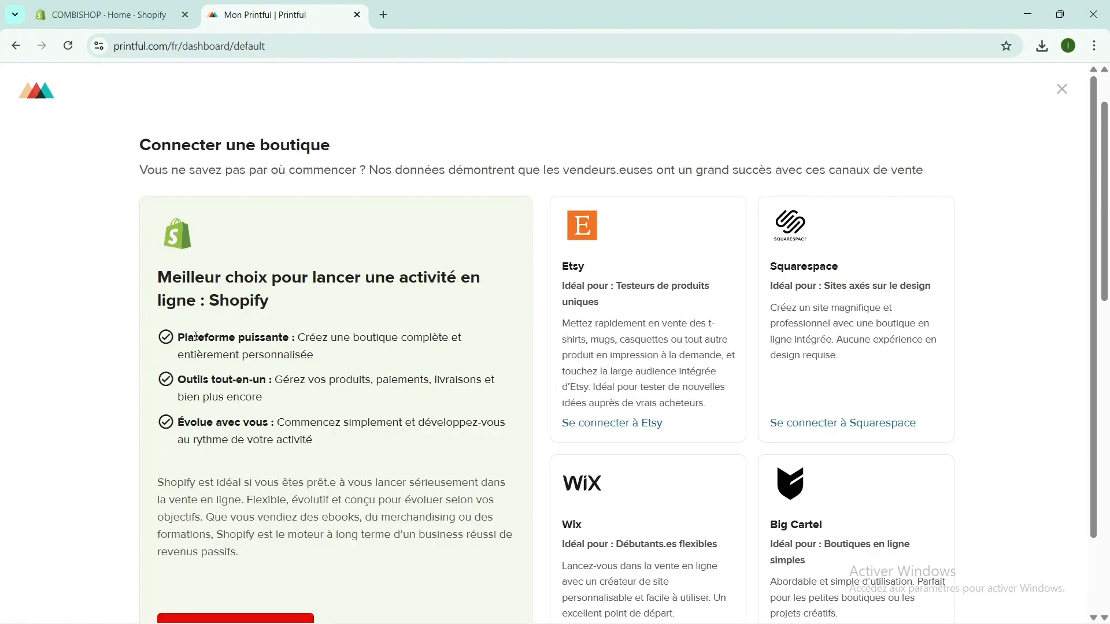
scroll(200, 343, "down", 2)
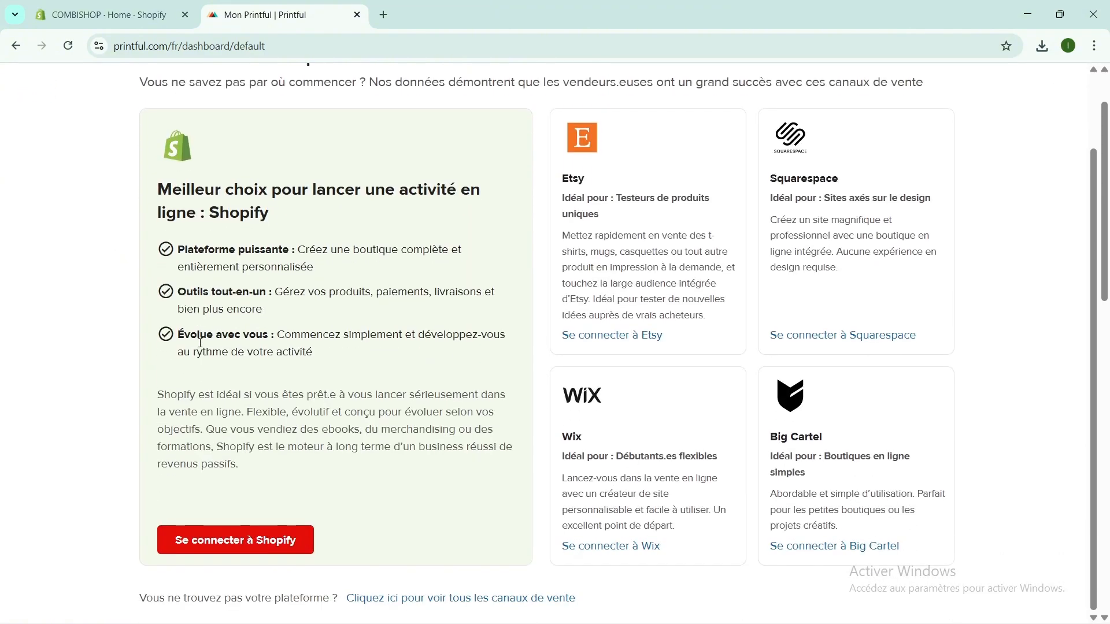
left_click(217, 543)
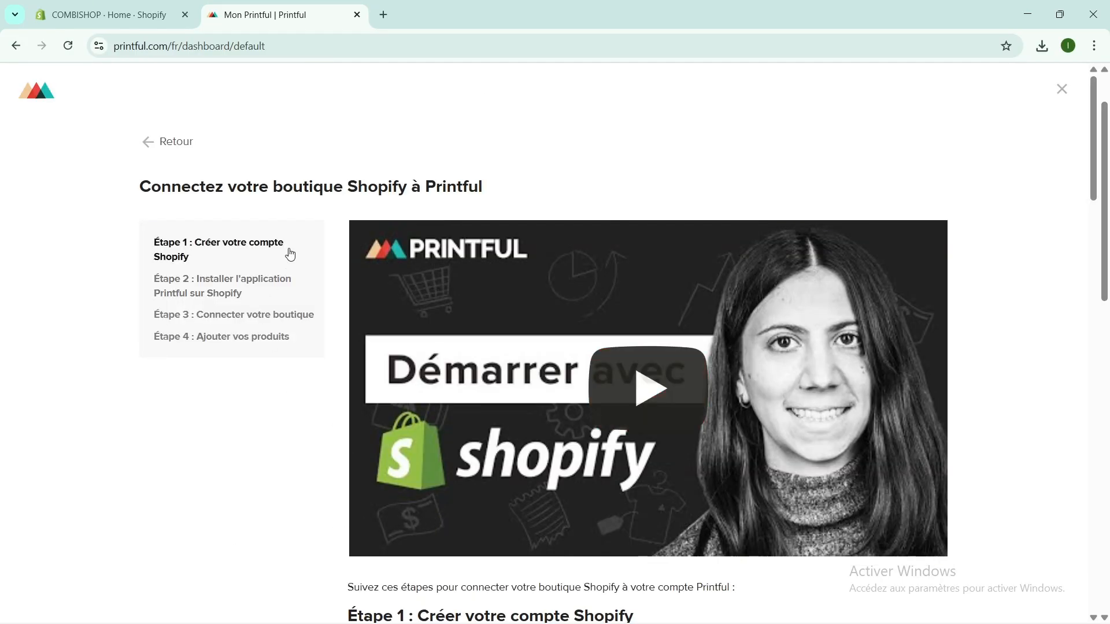
scroll(427, 226, "down", 5)
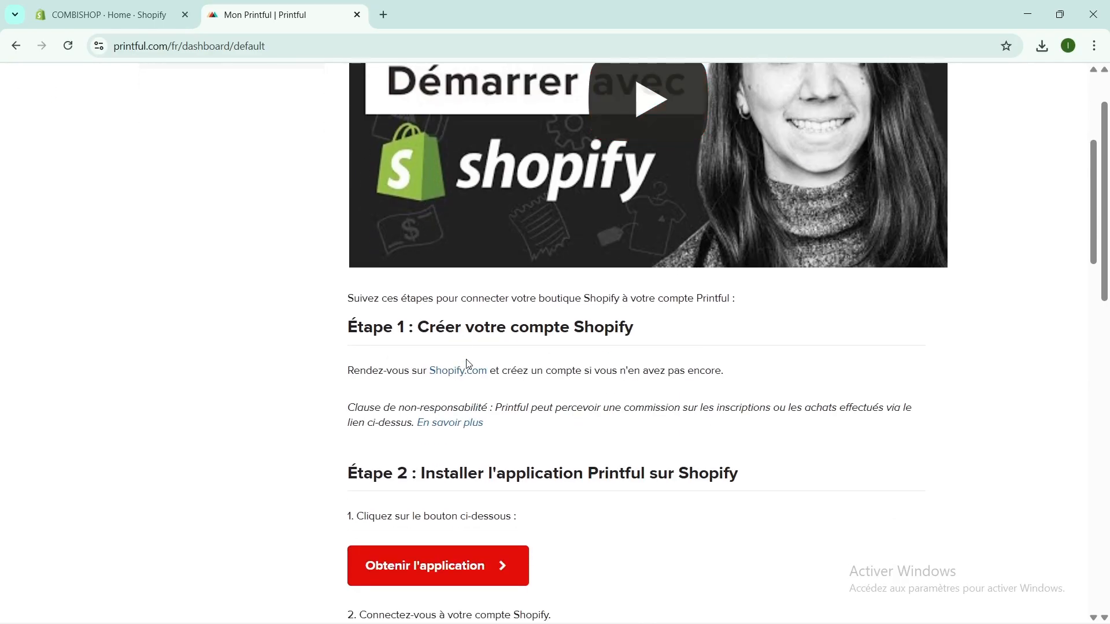
scroll(556, 345, "down", 2)
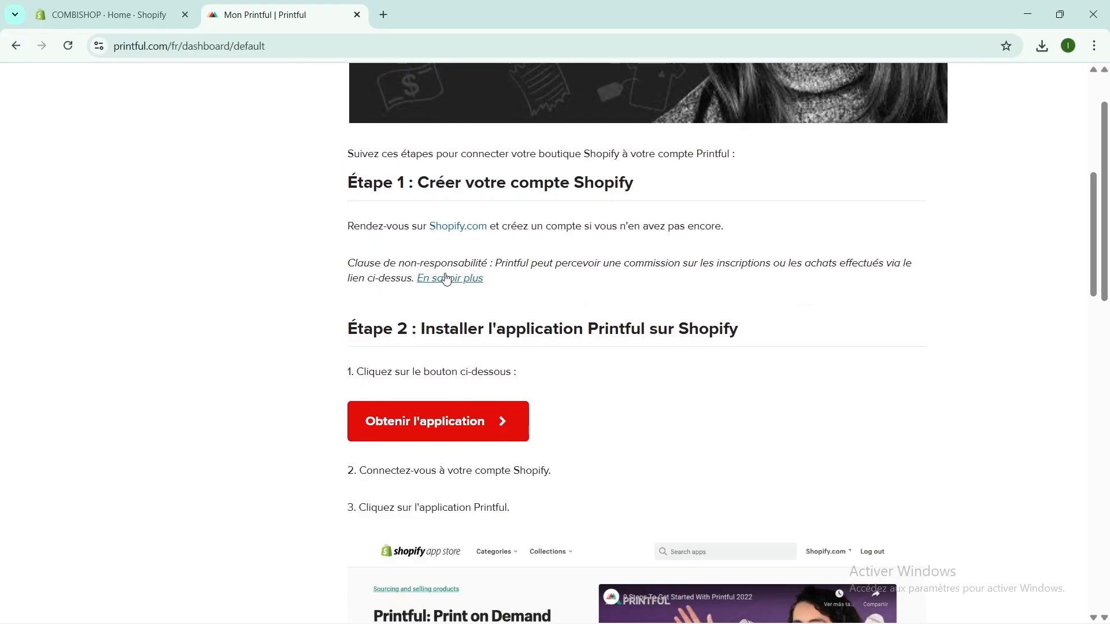
scroll(480, 277, "down", 2)
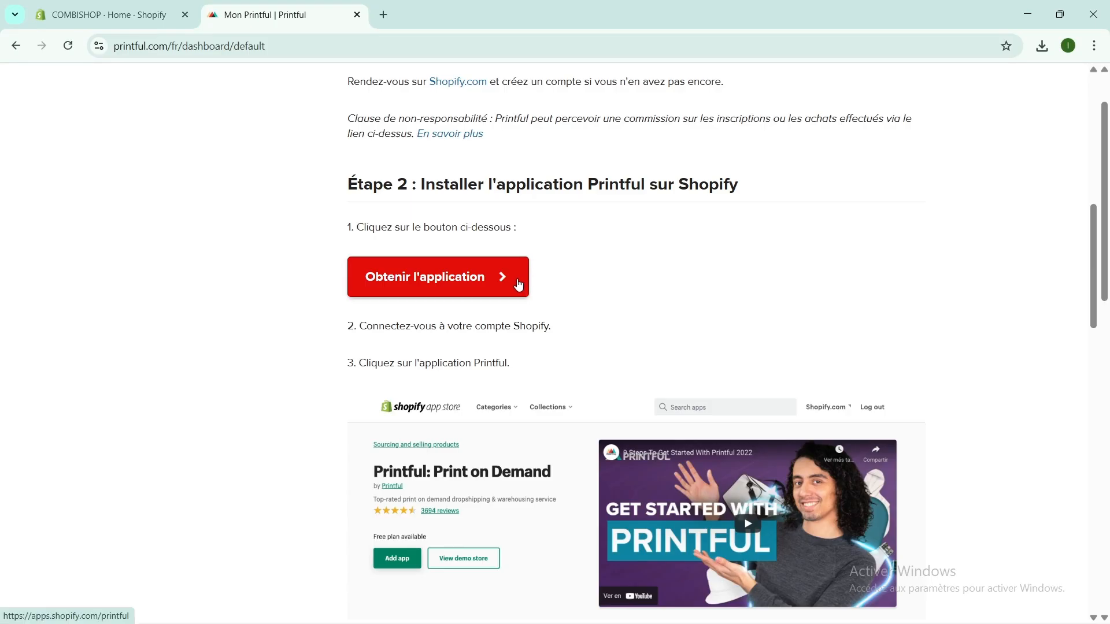
scroll(518, 285, "down", 4)
scroll(518, 285, "up", 2)
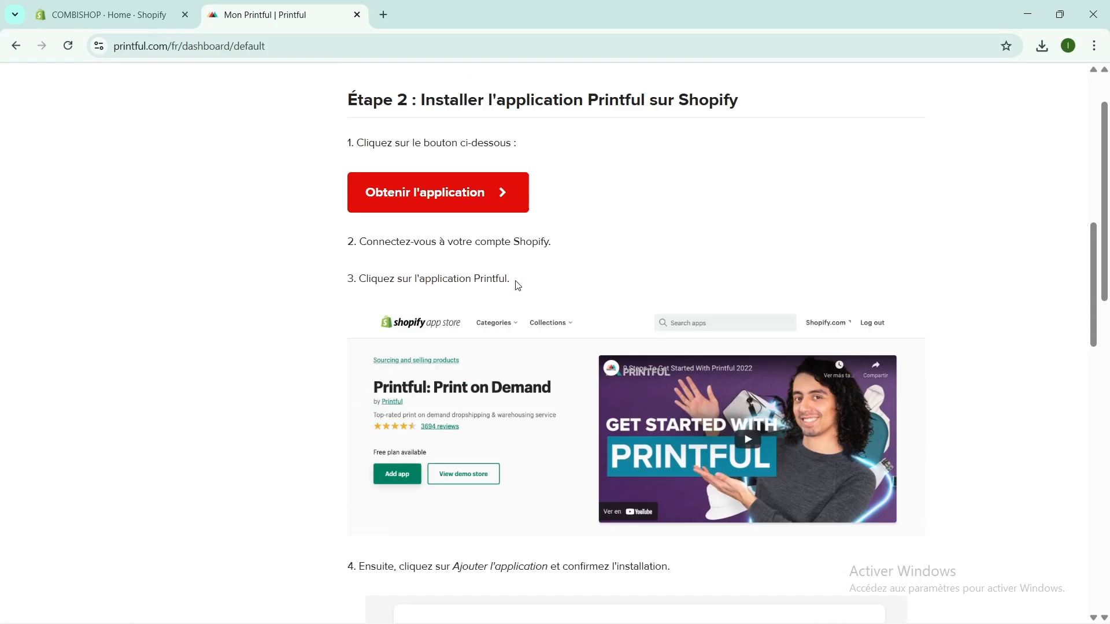
scroll(518, 285, "up", 3)
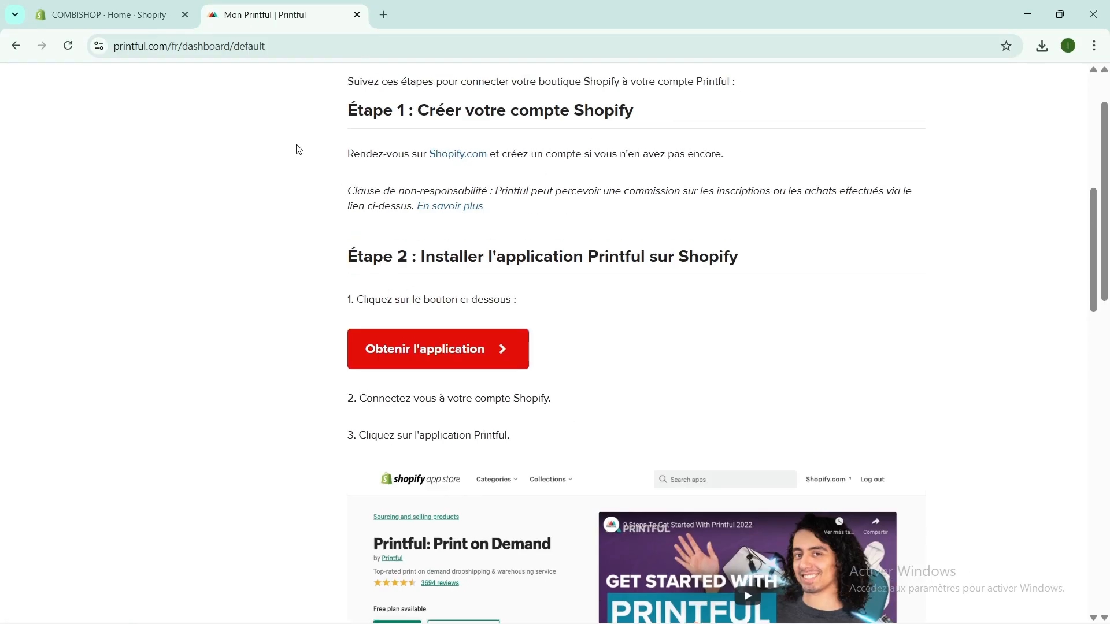
Switch to the COMBISHOP Shopify admin, search the applications for Printful and open its App Store page.
left_click(117, 16)
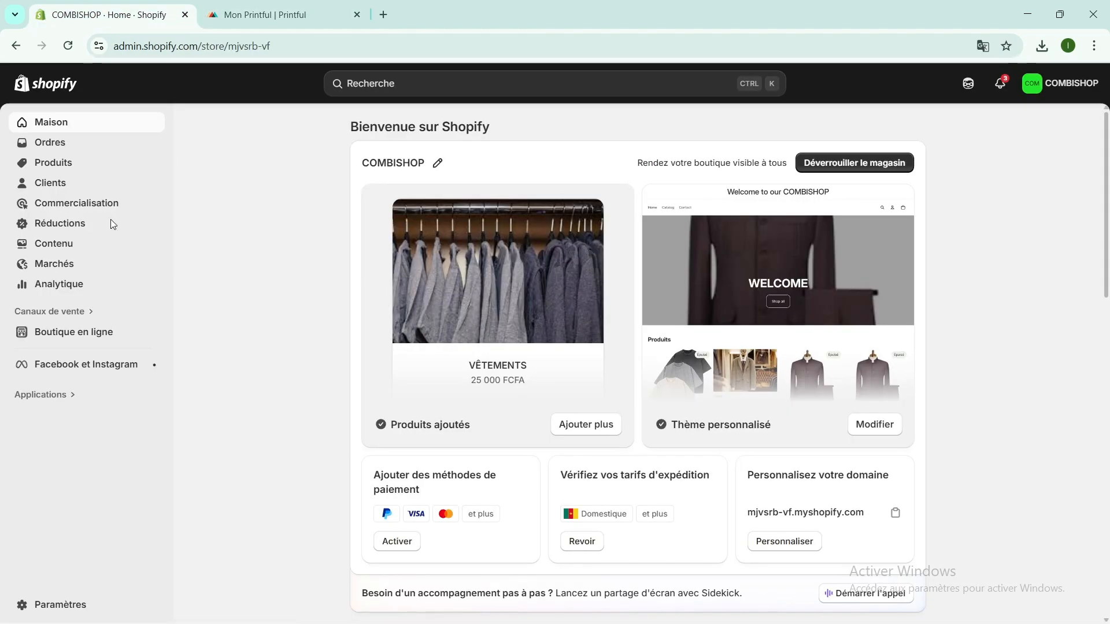
left_click(73, 395)
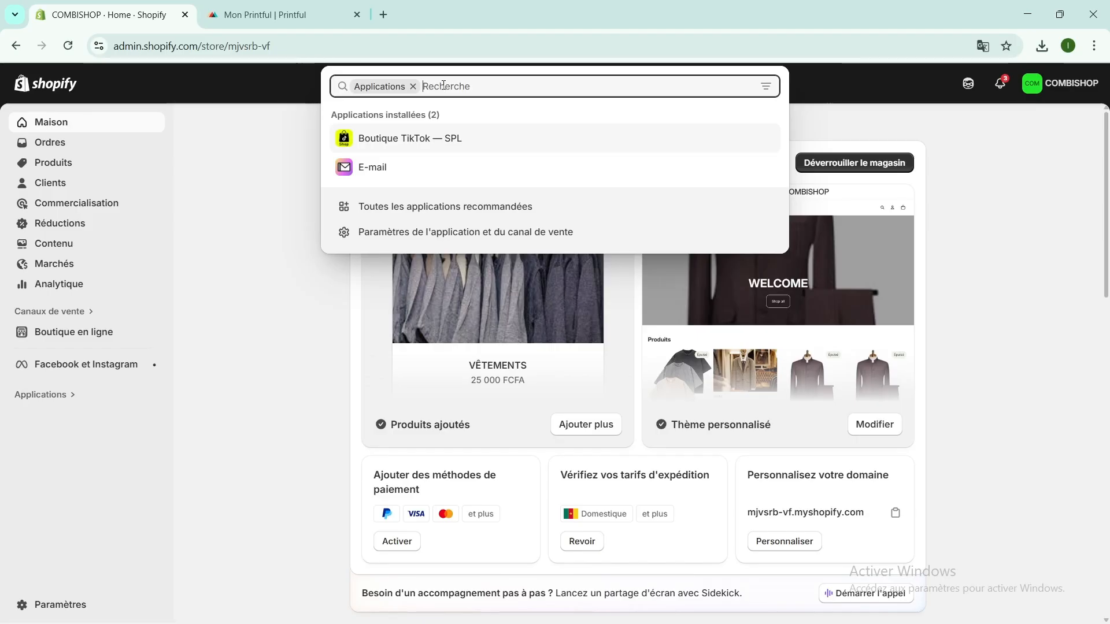
type("P")
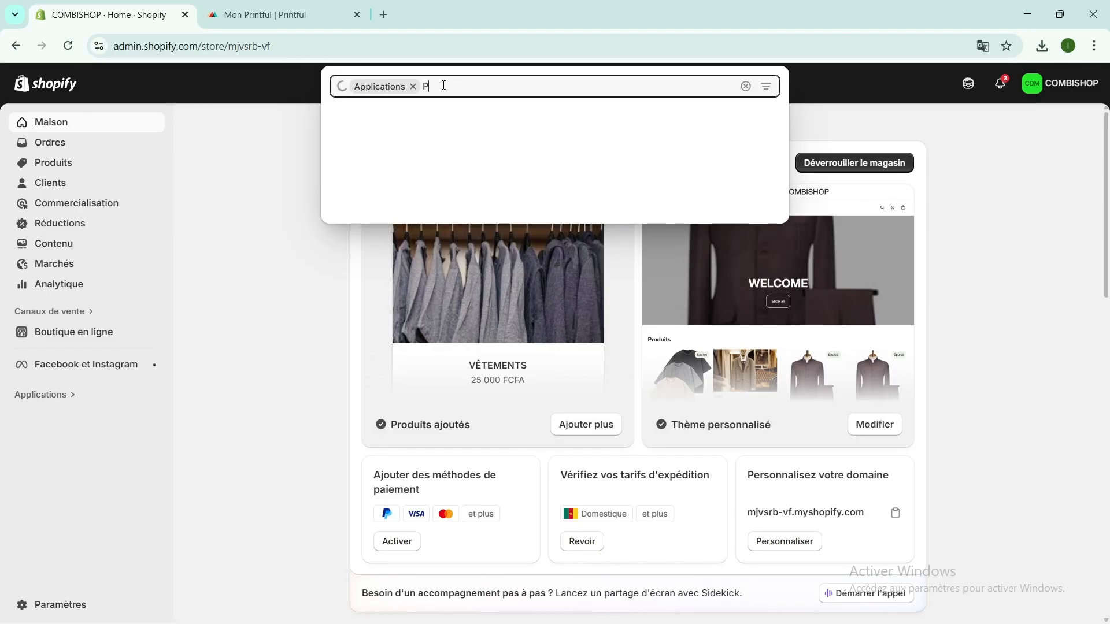
type("RIntful")
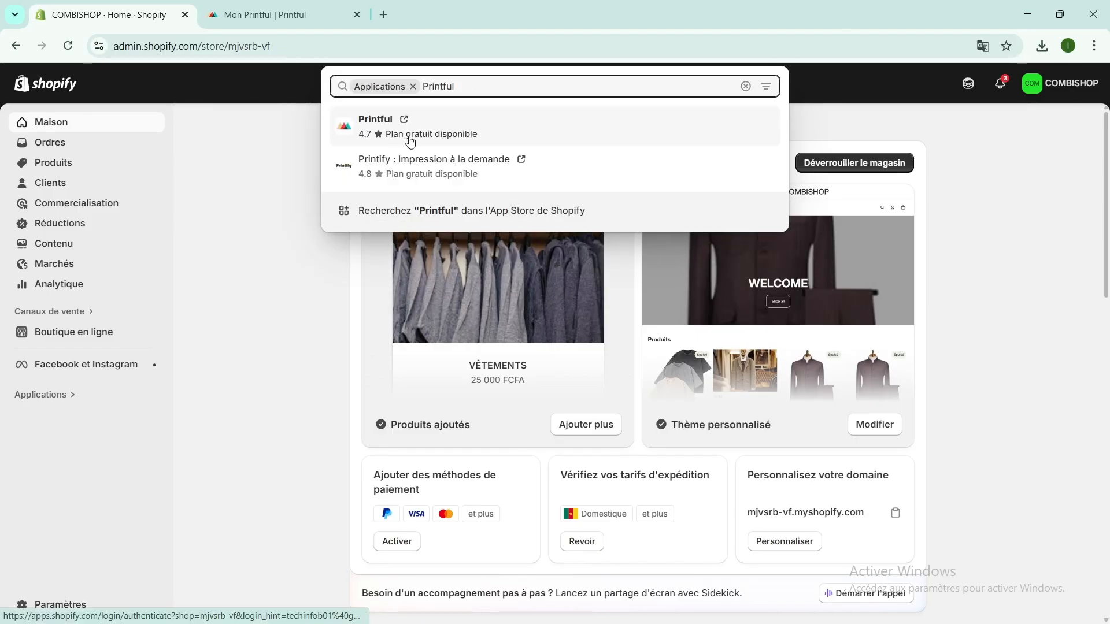
left_click(409, 141)
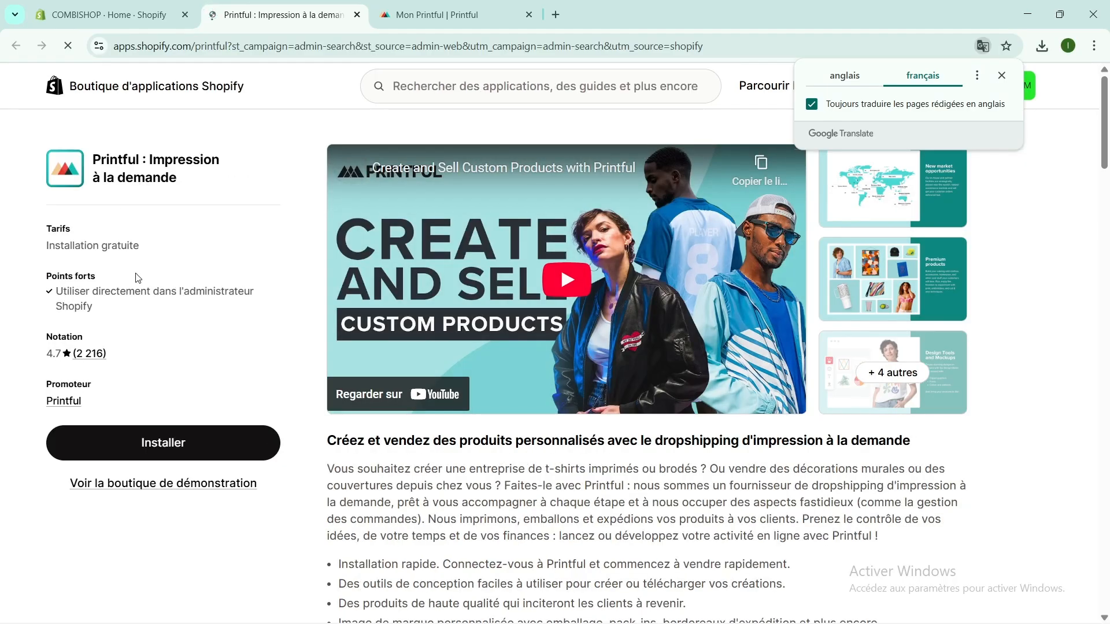
Install the Printful app on the Shopify store and authorise the Printful Shopify App's access to the Printful account.
left_click(175, 450)
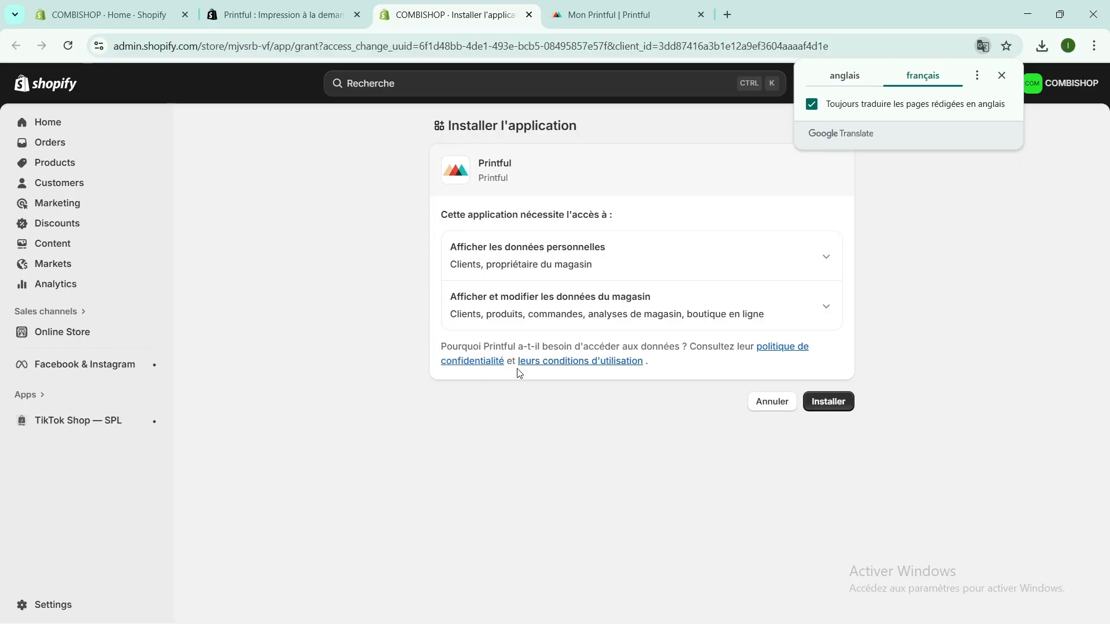
left_click(832, 409)
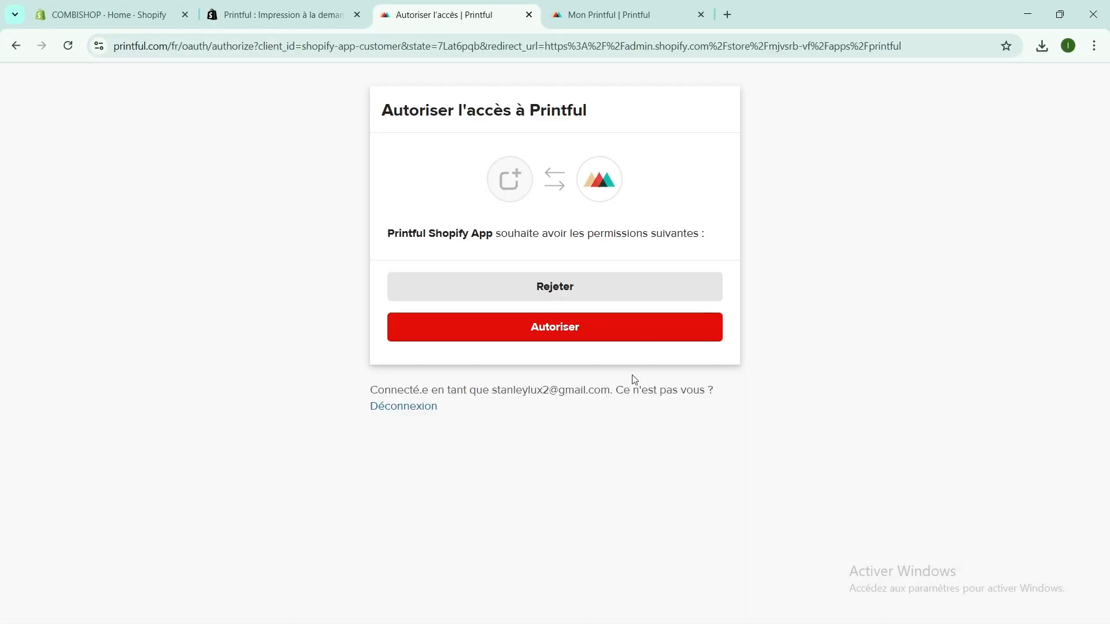
left_click(562, 324)
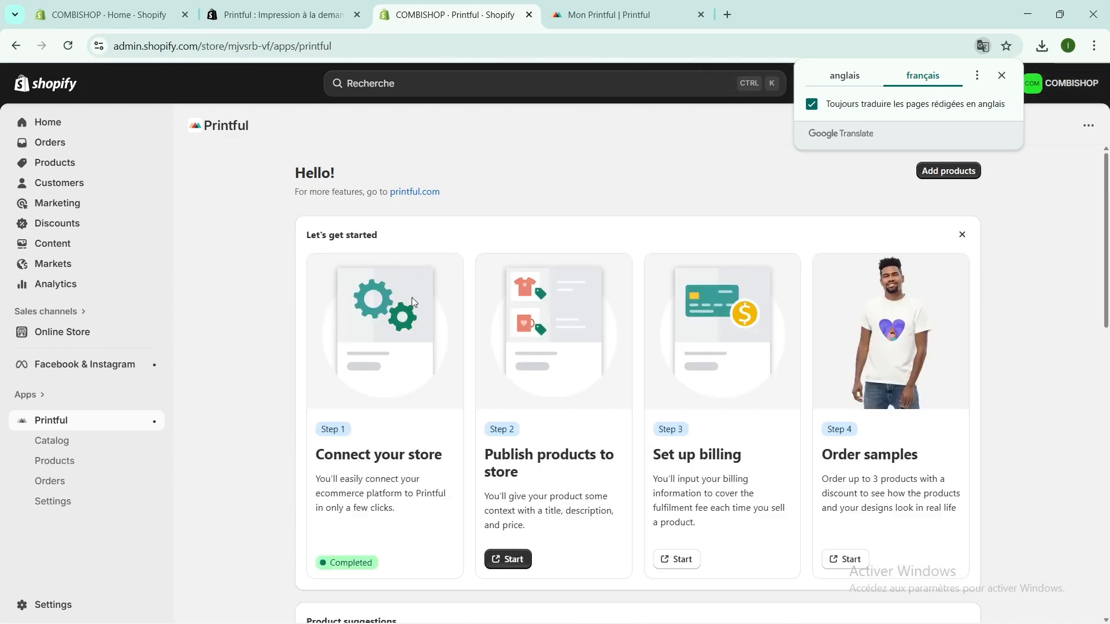
Look over the getting-started steps and product suggestions on the Printful app's home page in Shopify.
scroll(489, 351, "down", 1)
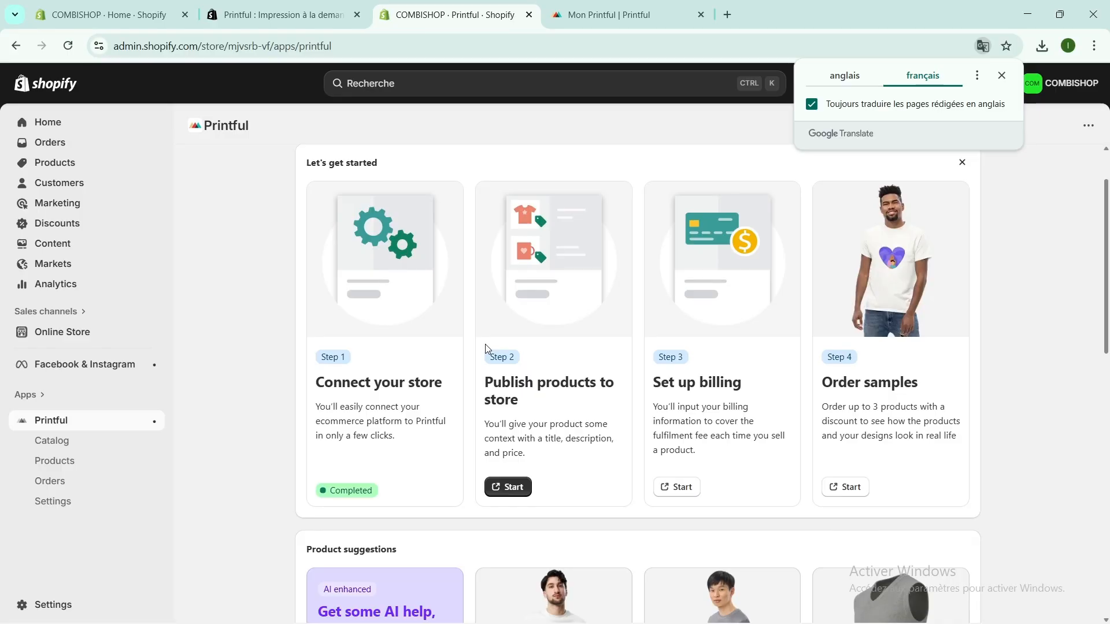
scroll(485, 347, "down", 2)
scroll(486, 345, "down", 7)
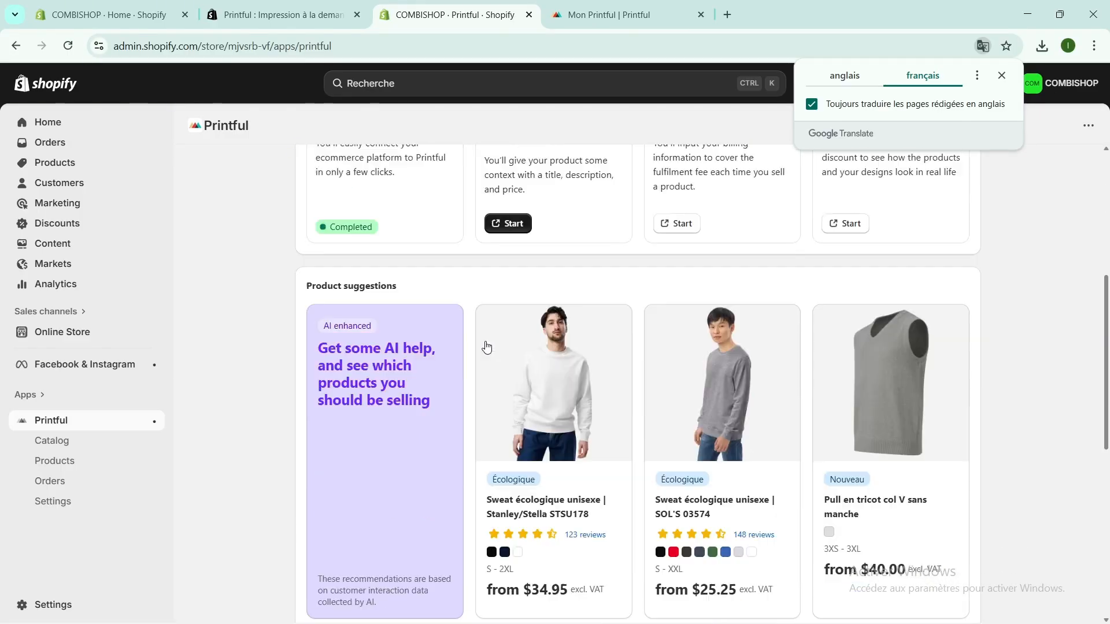
scroll(485, 345, "up", 7)
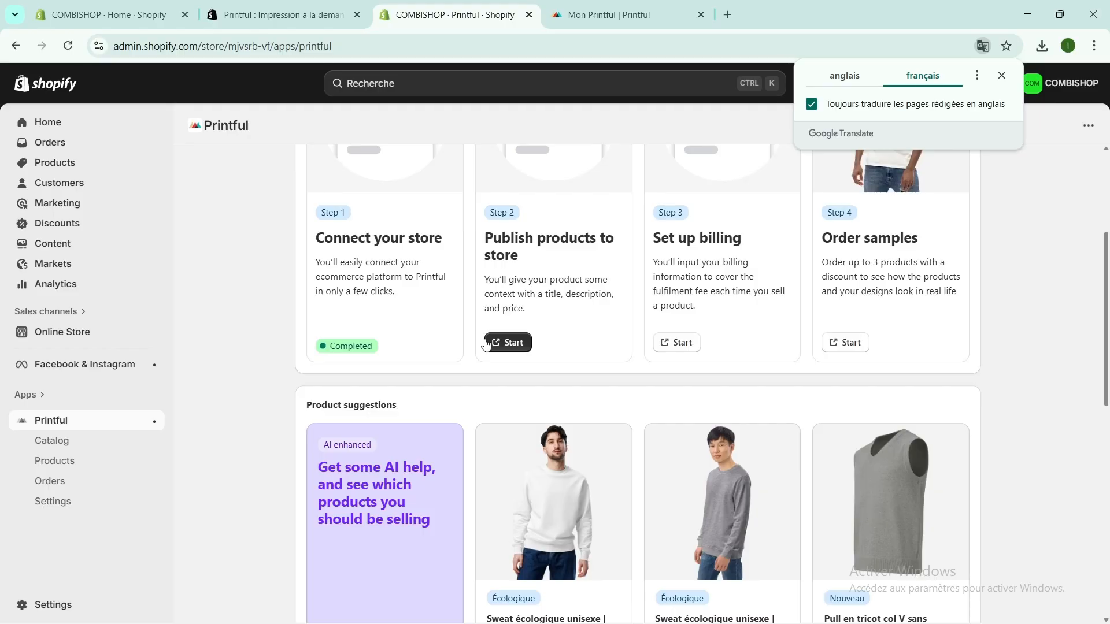
Review the rest of the Printful app's home page, including the Growth subscription offer and the video lessons.
scroll(486, 345, "up", 2)
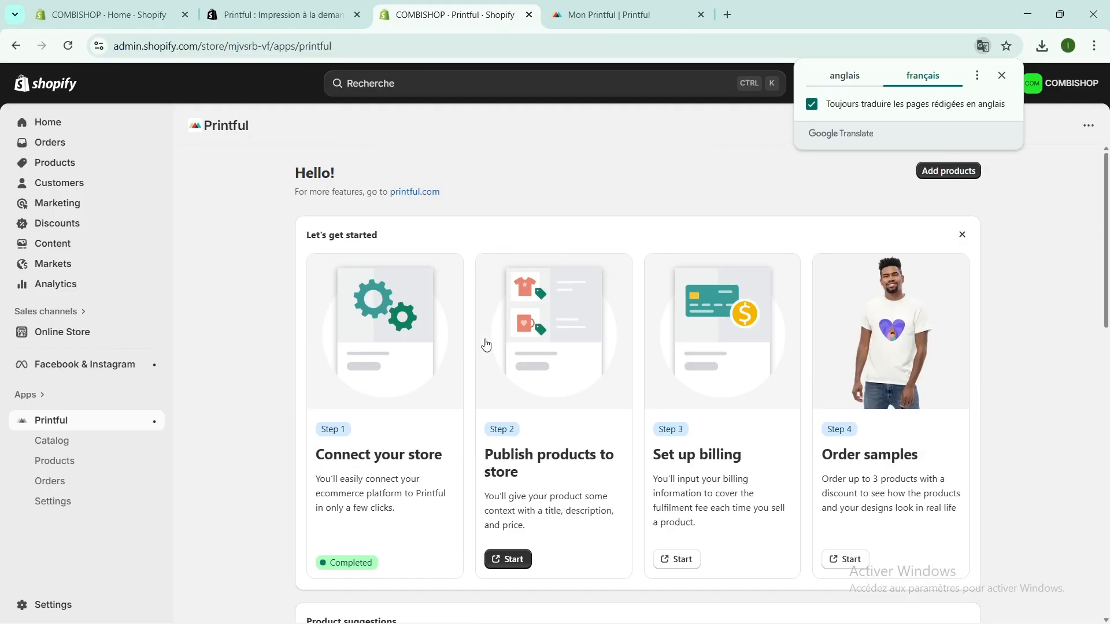
scroll(485, 346, "down", 3)
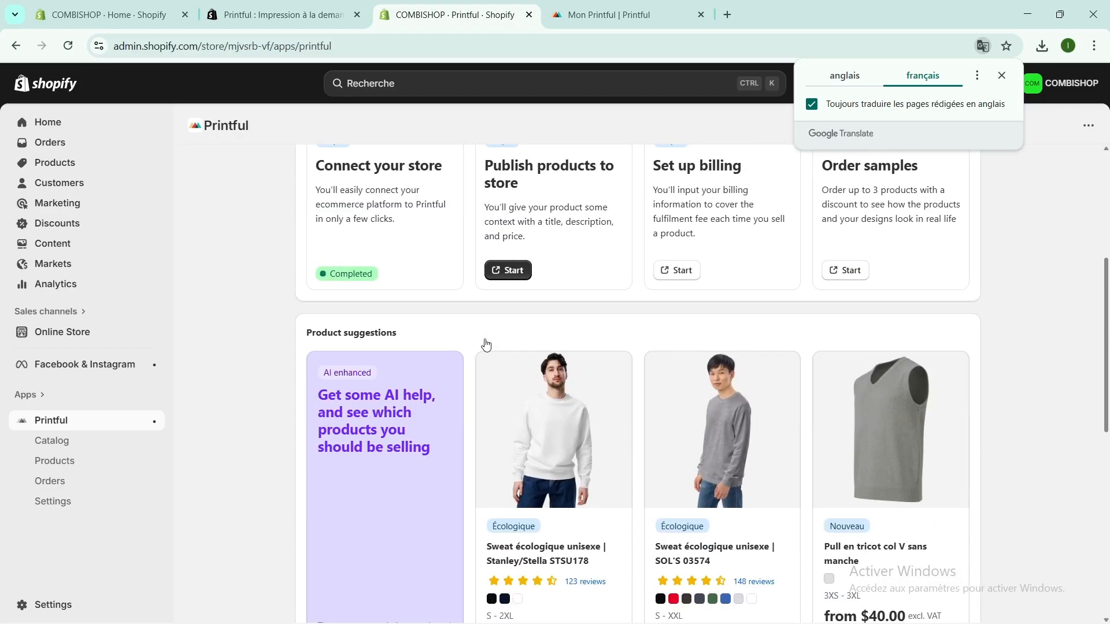
scroll(485, 345, "up", 5)
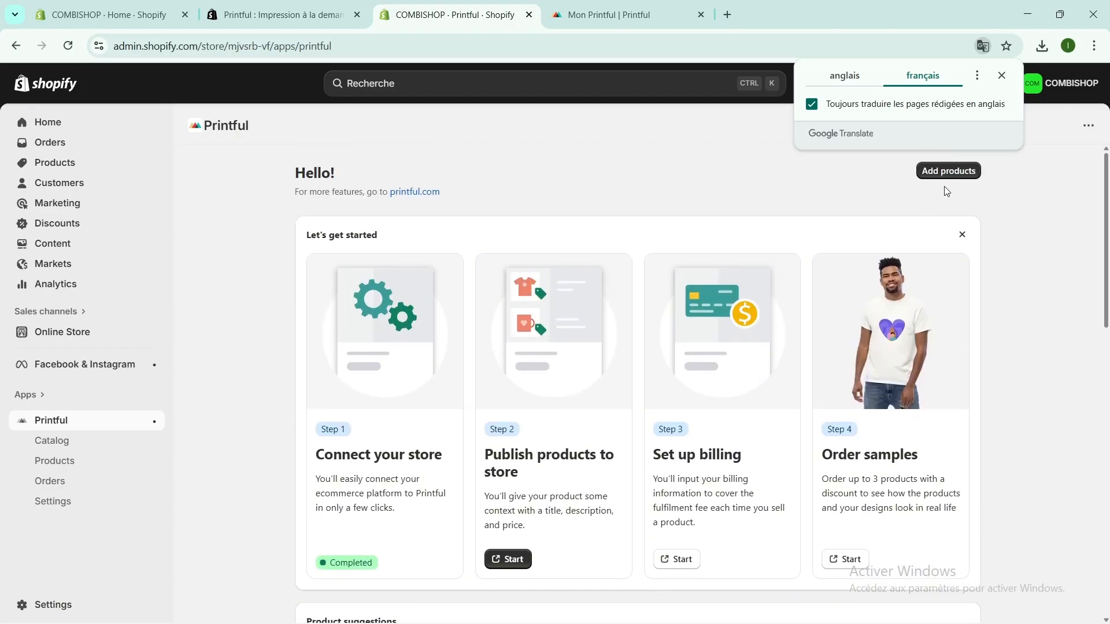
scroll(533, 338, "down", 10)
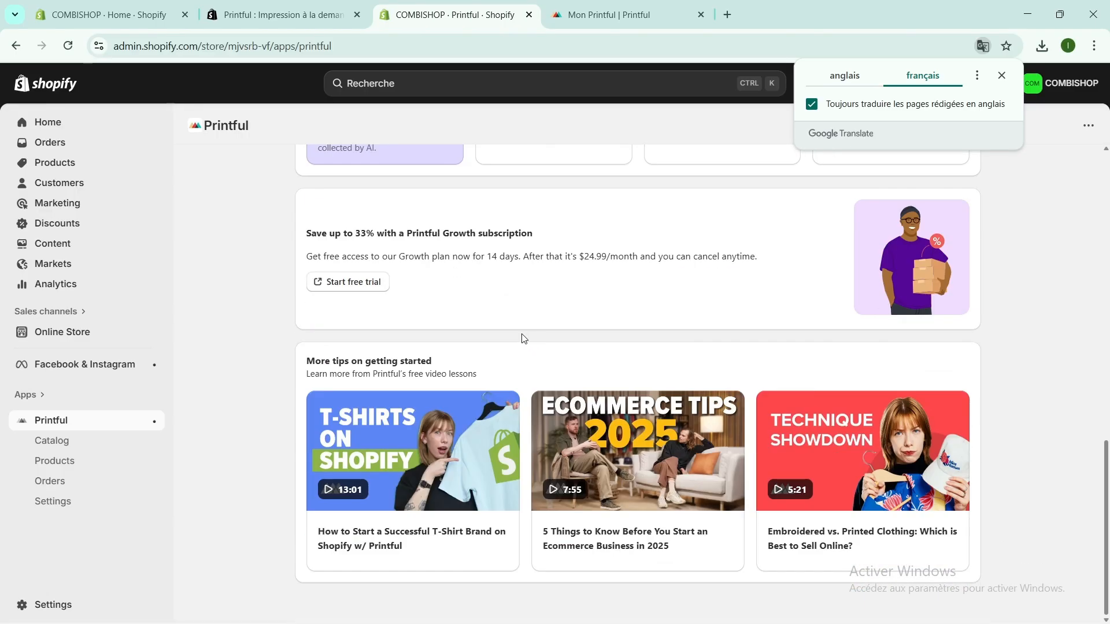
scroll(523, 338, "up", 6)
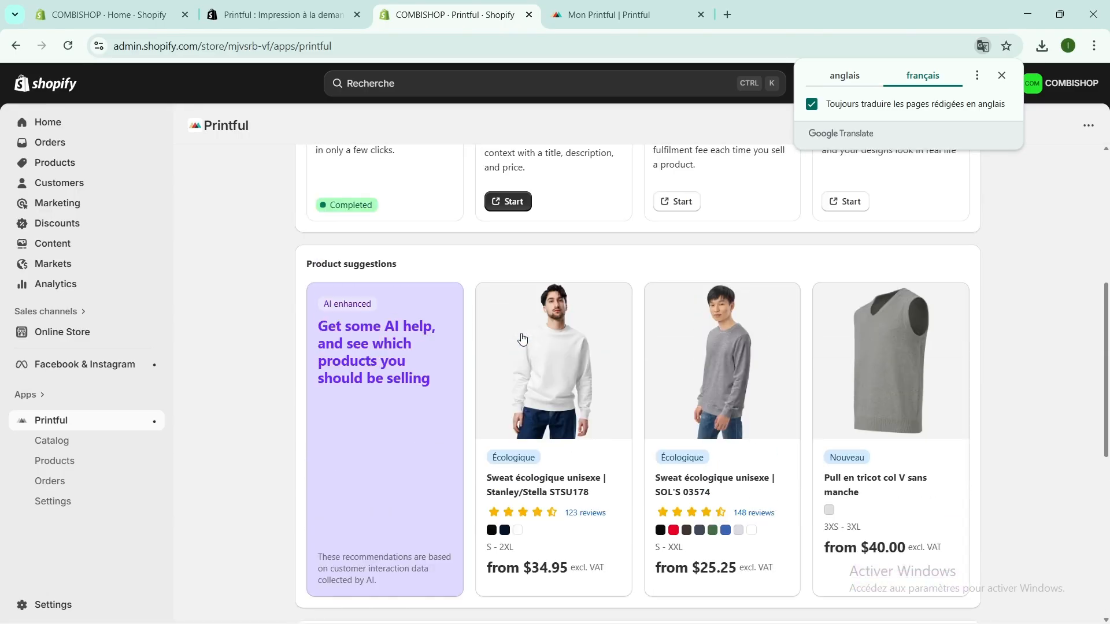
Switch to the Printful dashboard, skim the Shopify connection guide and return to the overview of connectable sales channels.
left_click(605, 15)
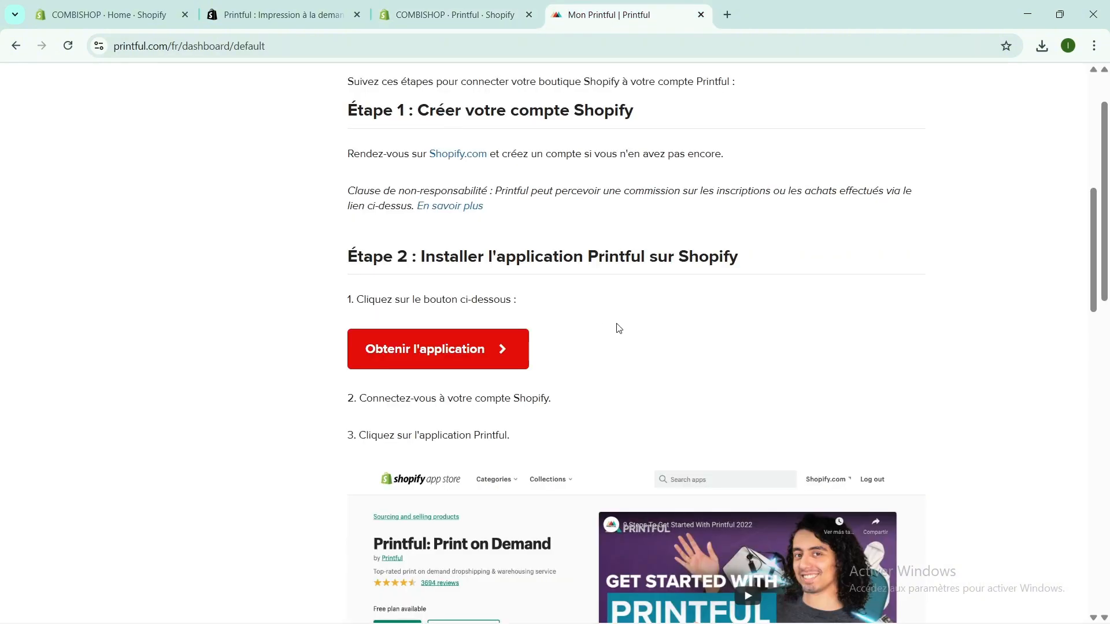
scroll(618, 329, "down", 10)
scroll(608, 331, "up", 15)
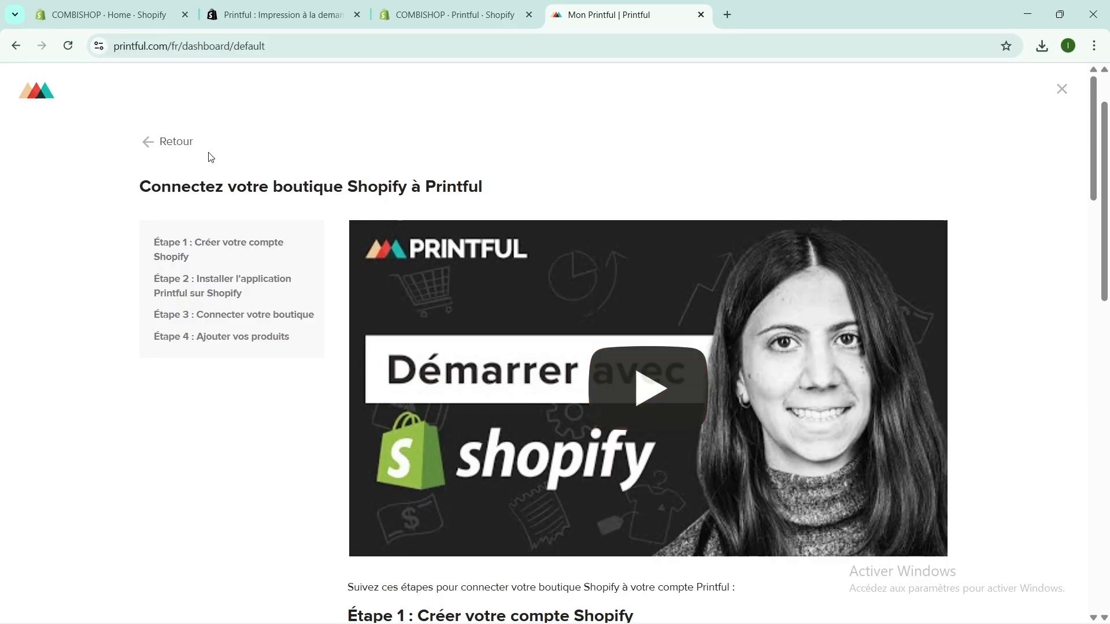
left_click(148, 143)
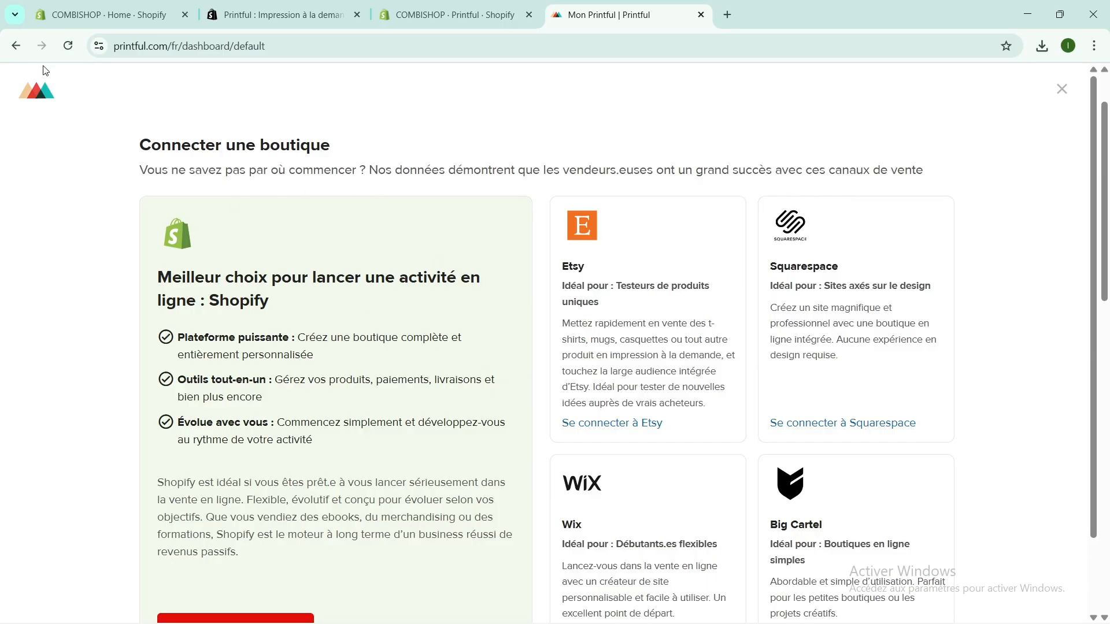
Check the COMBISHOP admin home page in Shopify and return to the product suggestions in the Printful app.
left_click(90, 17)
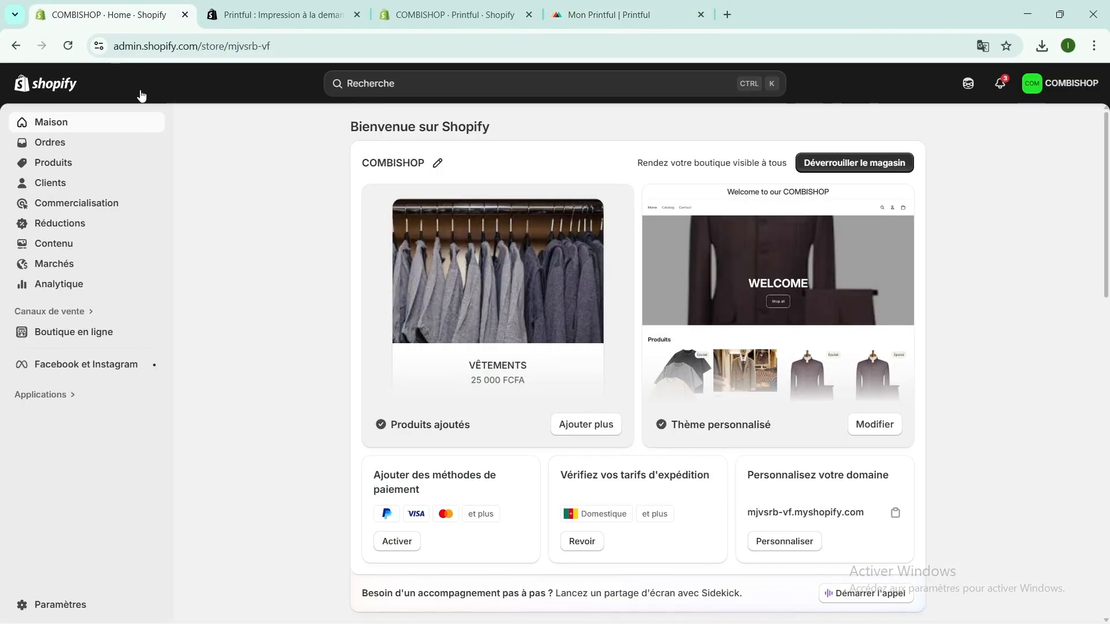
scroll(338, 384, "down", 3)
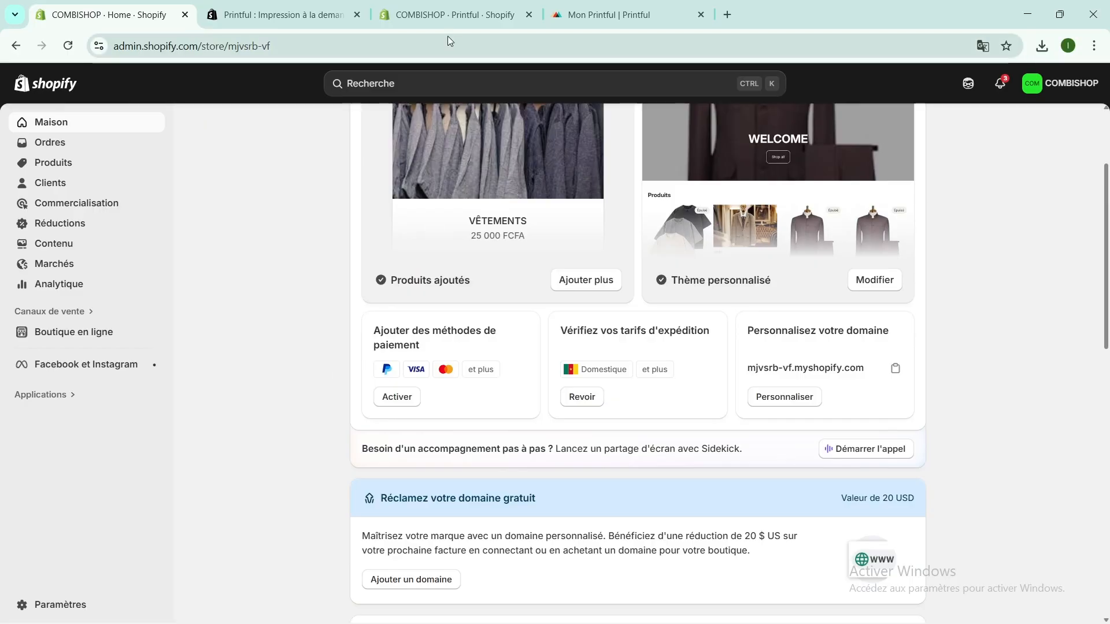
left_click(451, 14)
scroll(496, 437, "down", 4)
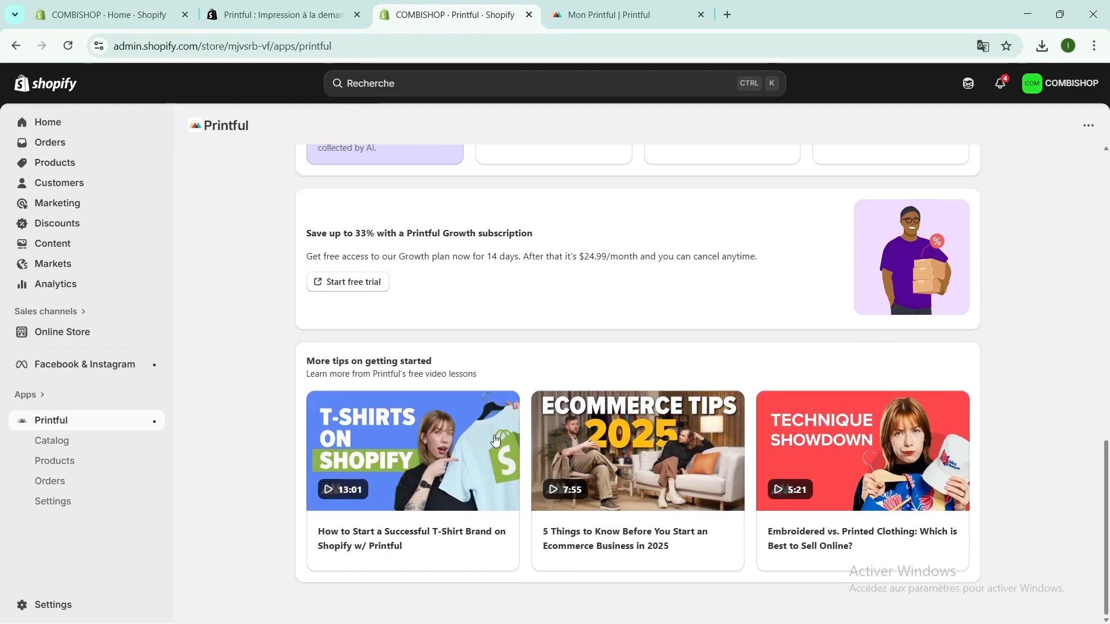
scroll(495, 436, "up", 8)
scroll(493, 435, "down", 4)
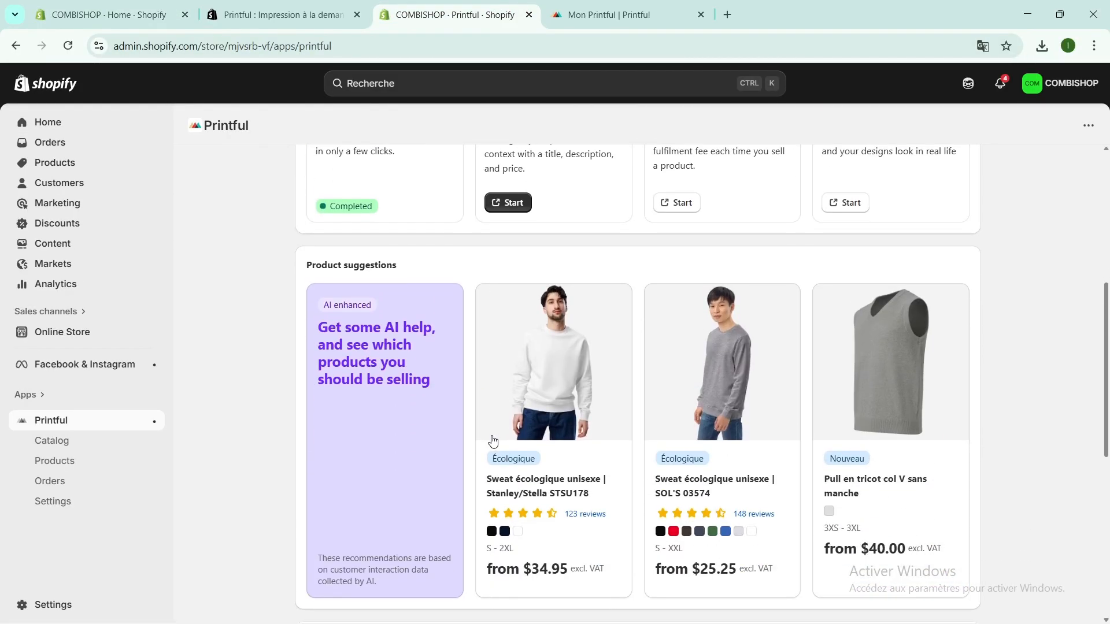
Open the suggested Sweat écologique unisexe | Stanley/Stella STSU178 and examine its product options and plain front photo.
left_click(544, 317)
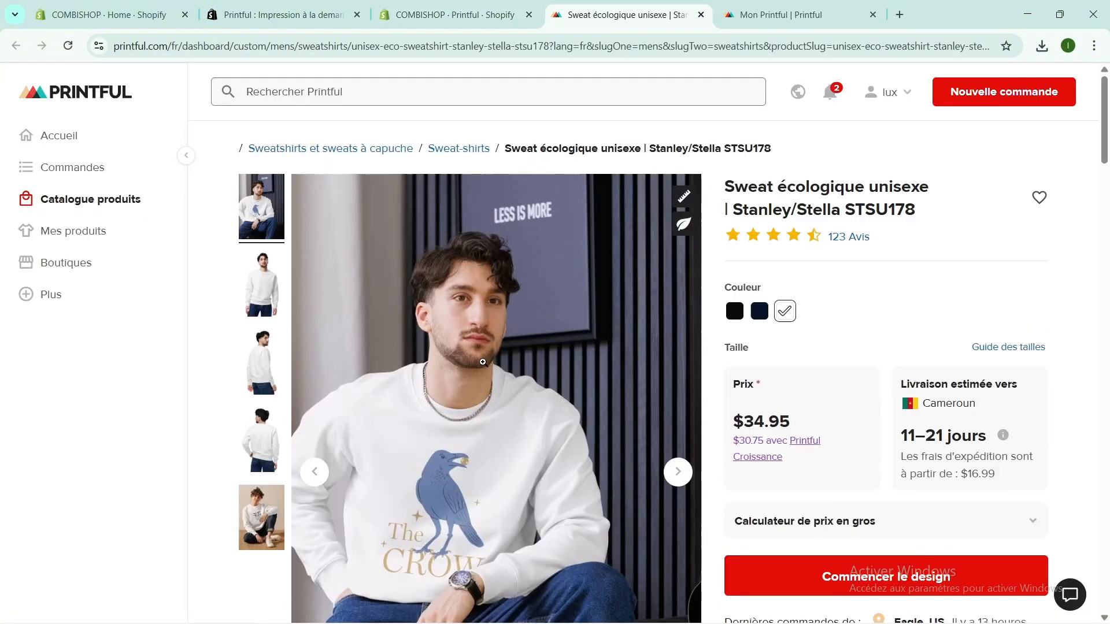
scroll(474, 379, "down", 1)
scroll(474, 380, "down", 3)
scroll(474, 377, "up", 3)
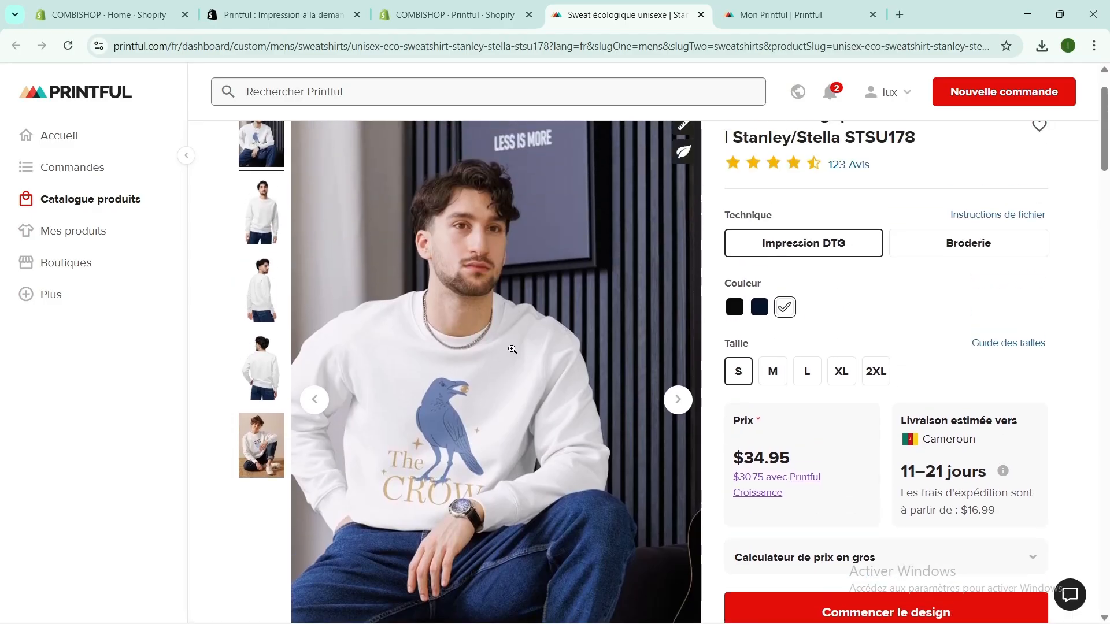
scroll(501, 378, "up", 2)
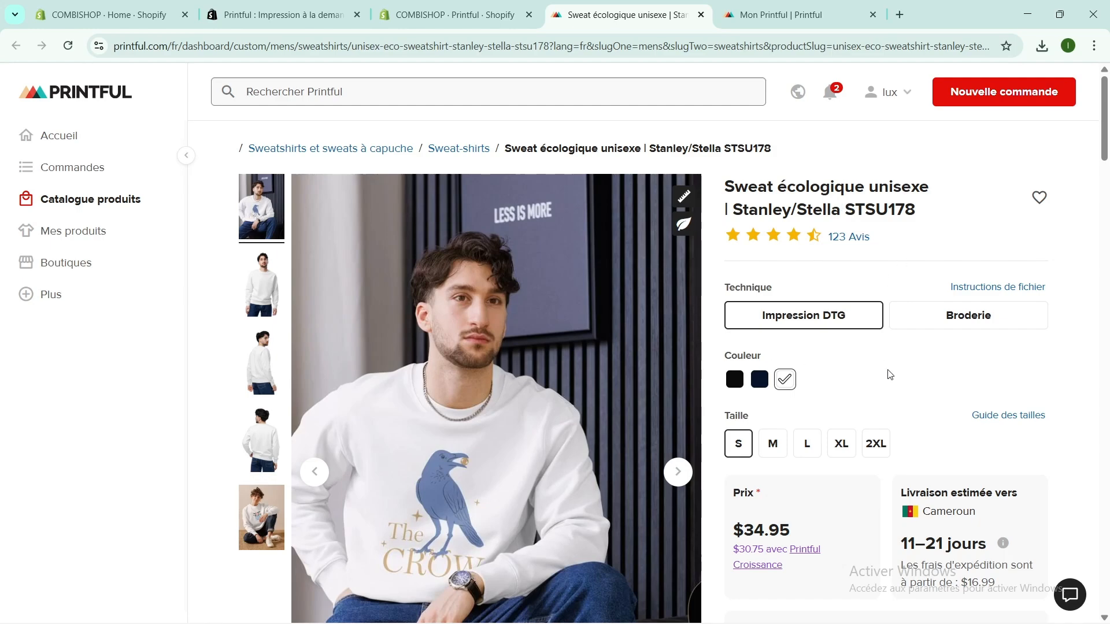
scroll(505, 358, "down", 1)
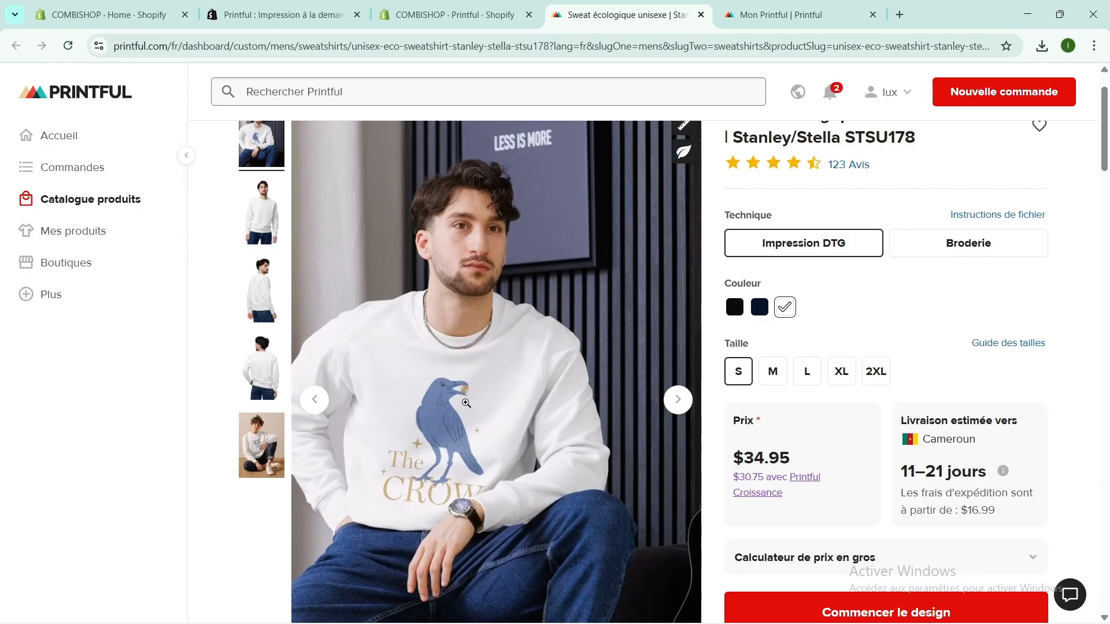
left_click(265, 220)
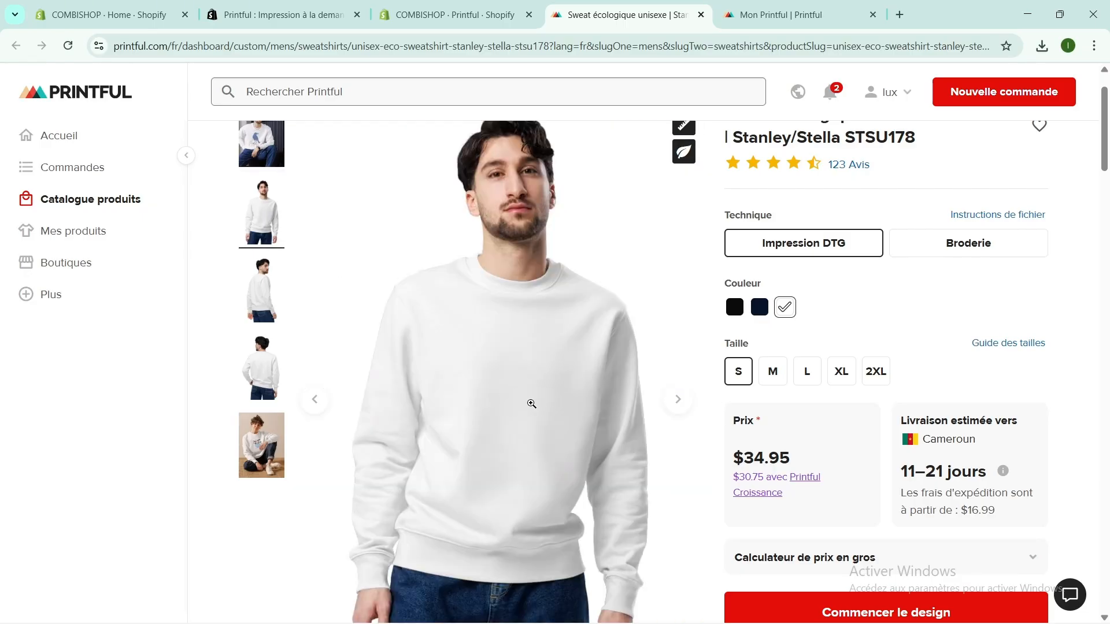
scroll(522, 425, "down", 2)
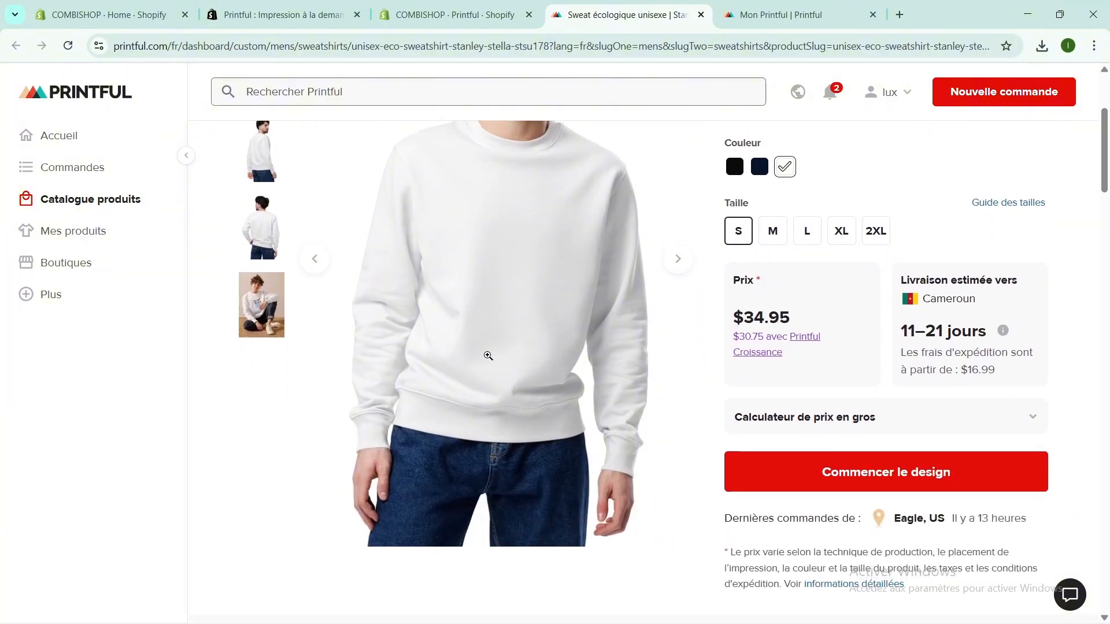
scroll(488, 356, "up", 1)
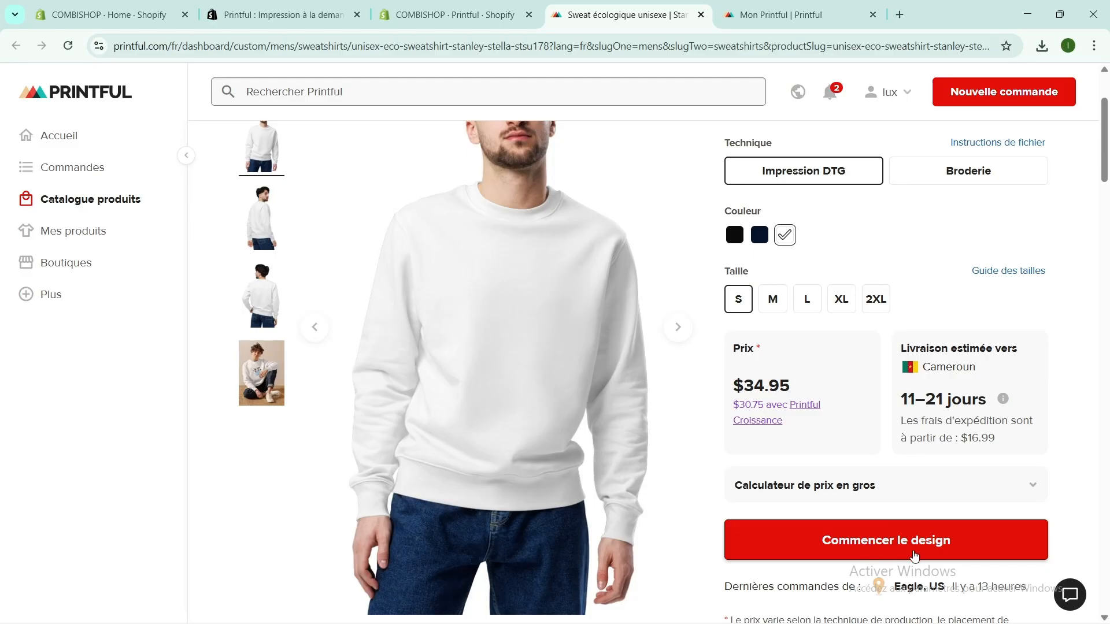
Start designing the white eco sweatshirt and apply logo.jpg from the file library to its front print.
left_click(905, 546)
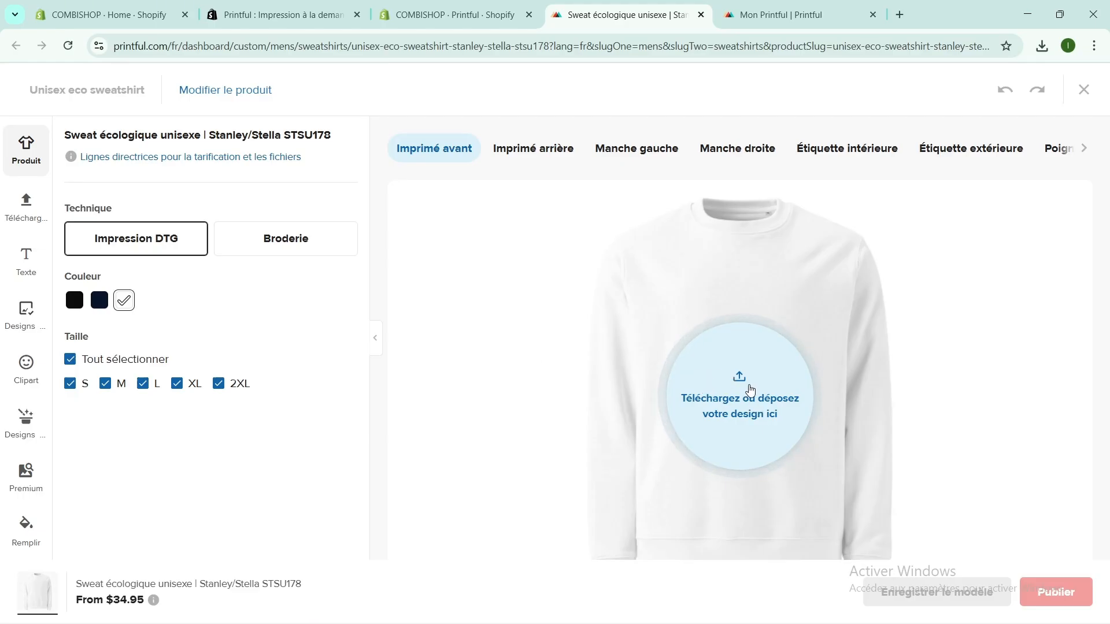
left_click(752, 385)
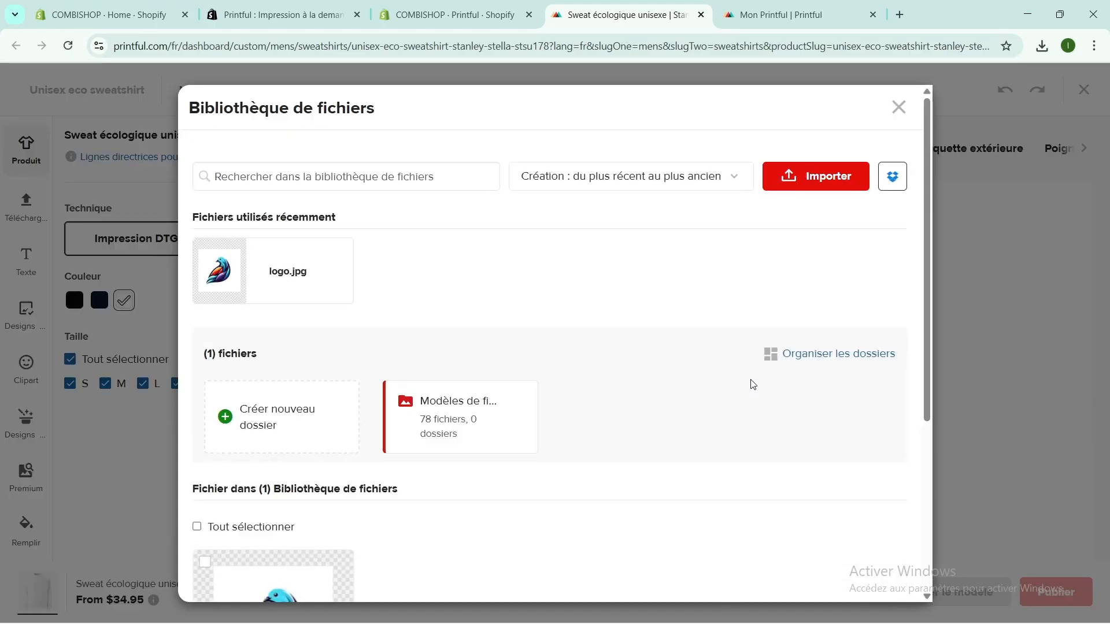
mouse_move(238, 276)
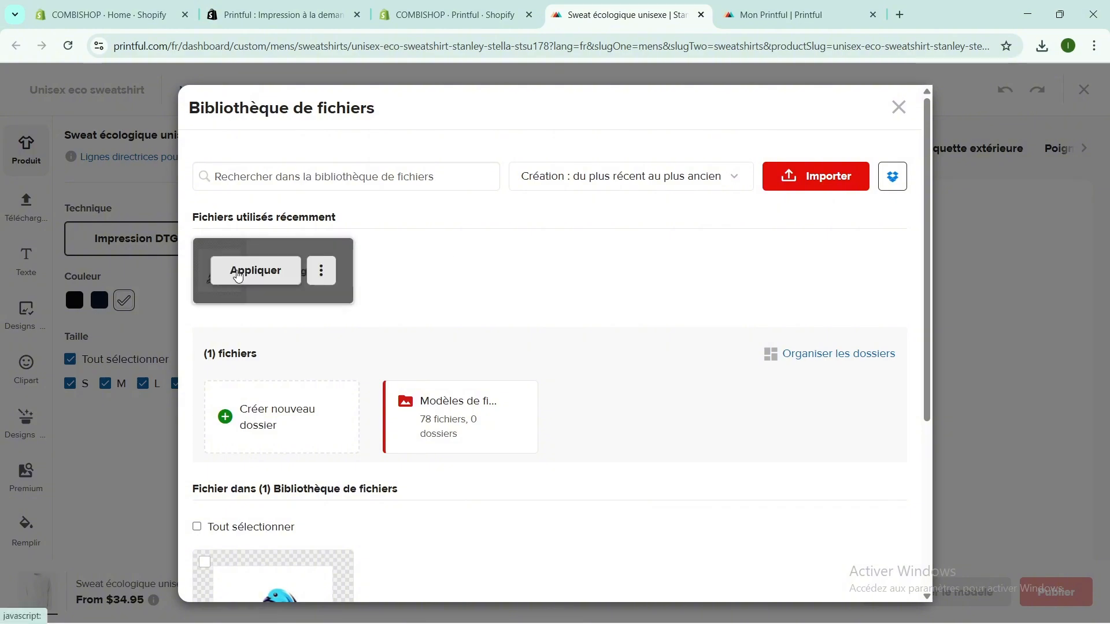
left_click(238, 276)
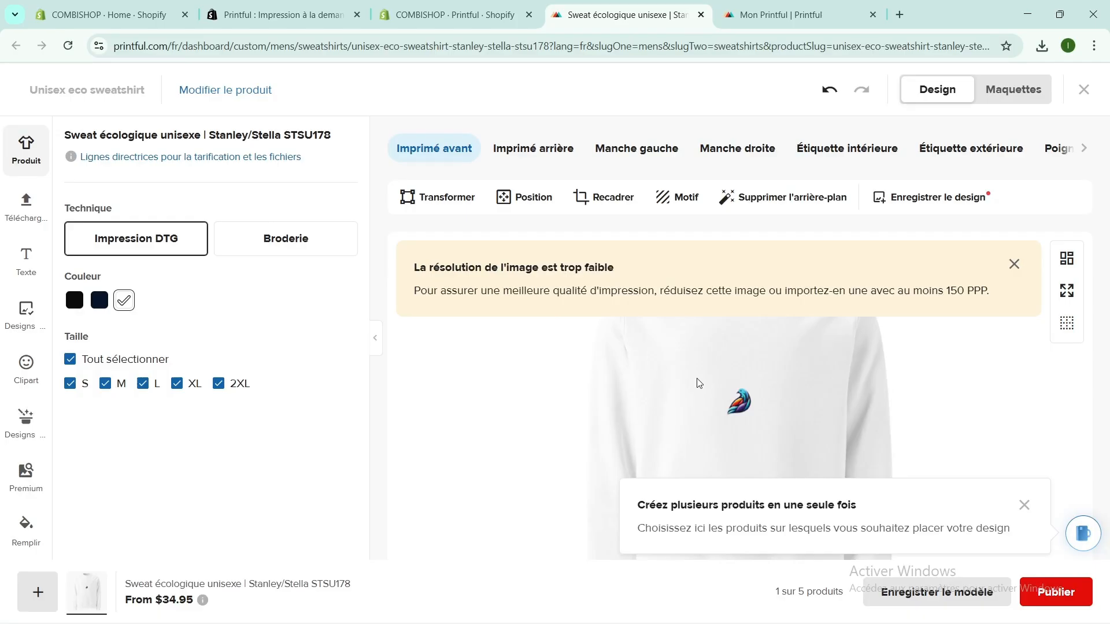
Enlarge the bird logo on the sweatshirt's front, rotate it slightly and move it up towards the left of the chest.
left_click(746, 403)
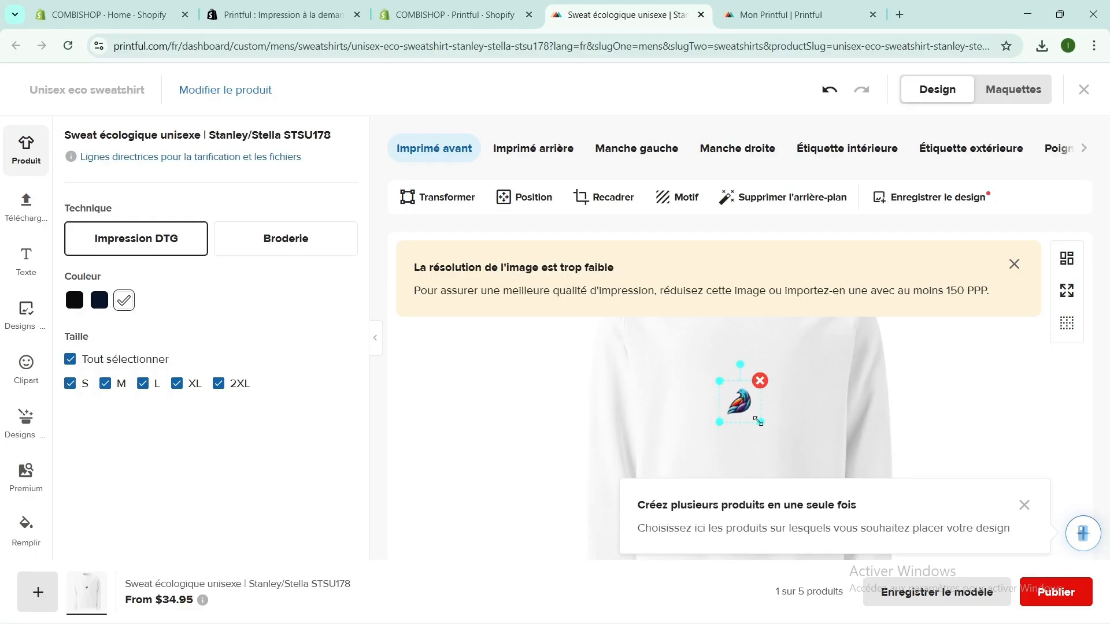
left_click_drag(773, 431, 781, 442)
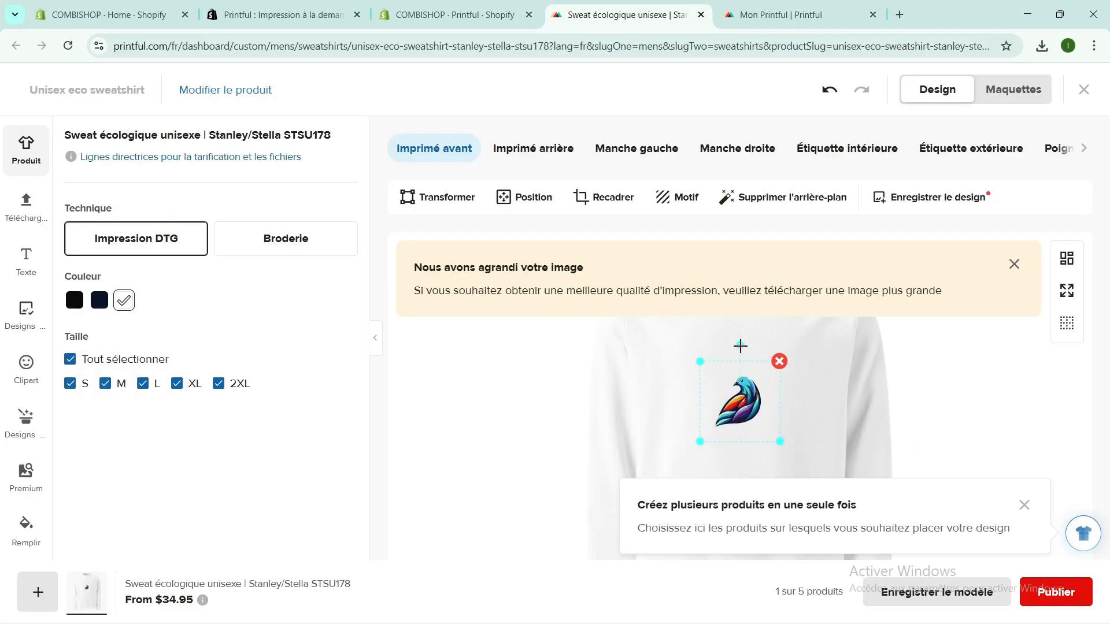
left_click_drag(738, 345, 746, 328)
left_click_drag(744, 410, 692, 369)
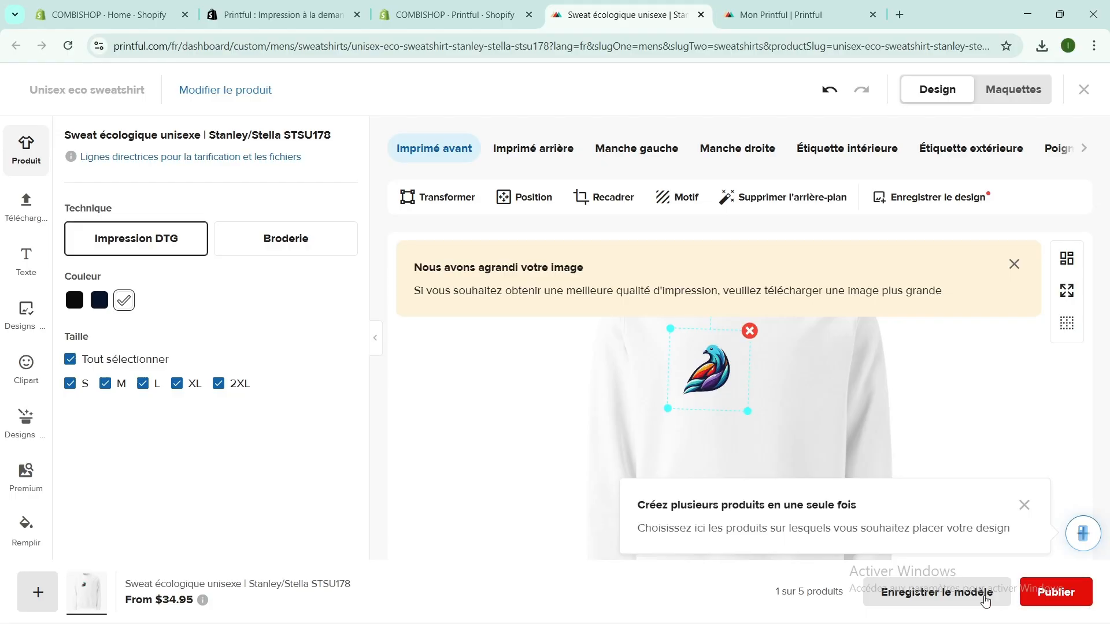
Save the sweatshirt design as a template and continue to the selection of a first product to publish.
left_click(951, 596)
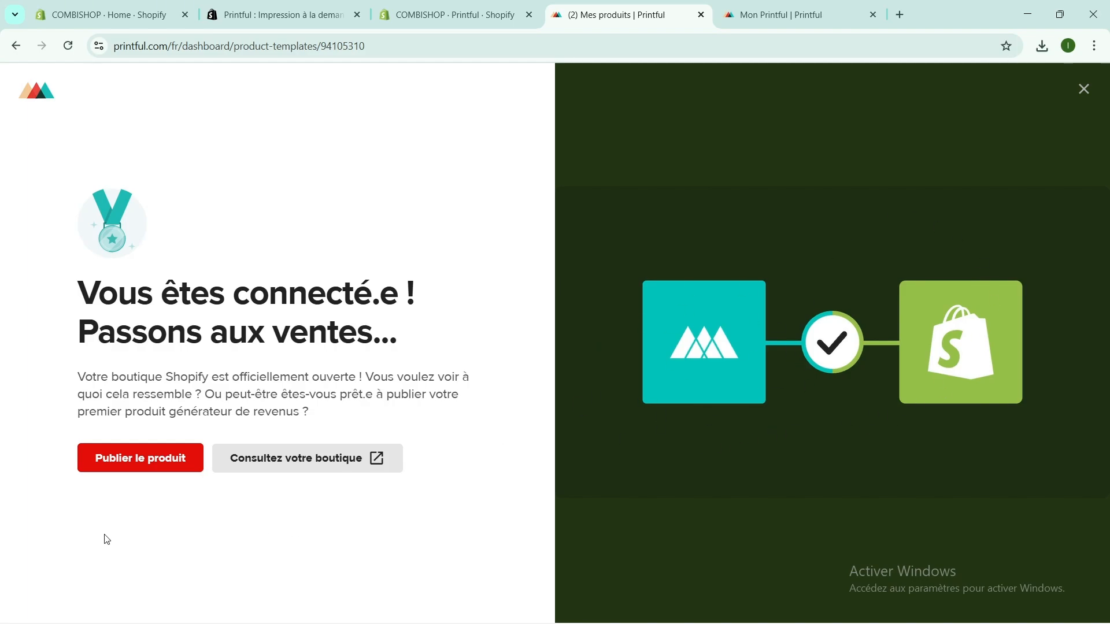
left_click(134, 464)
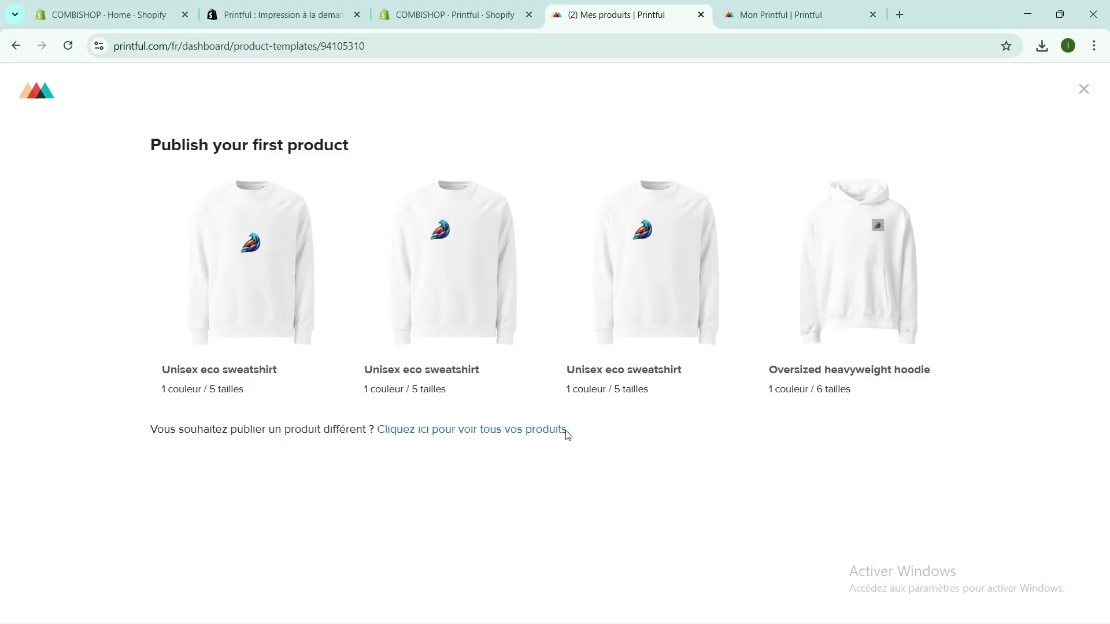
right_click(670, 230)
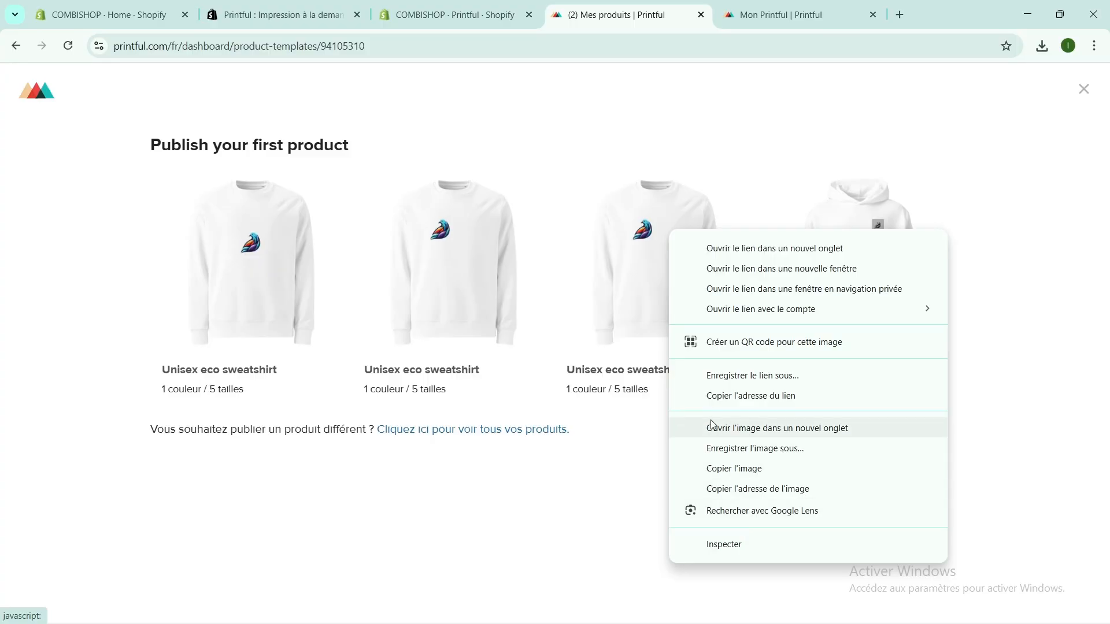
left_click(611, 511)
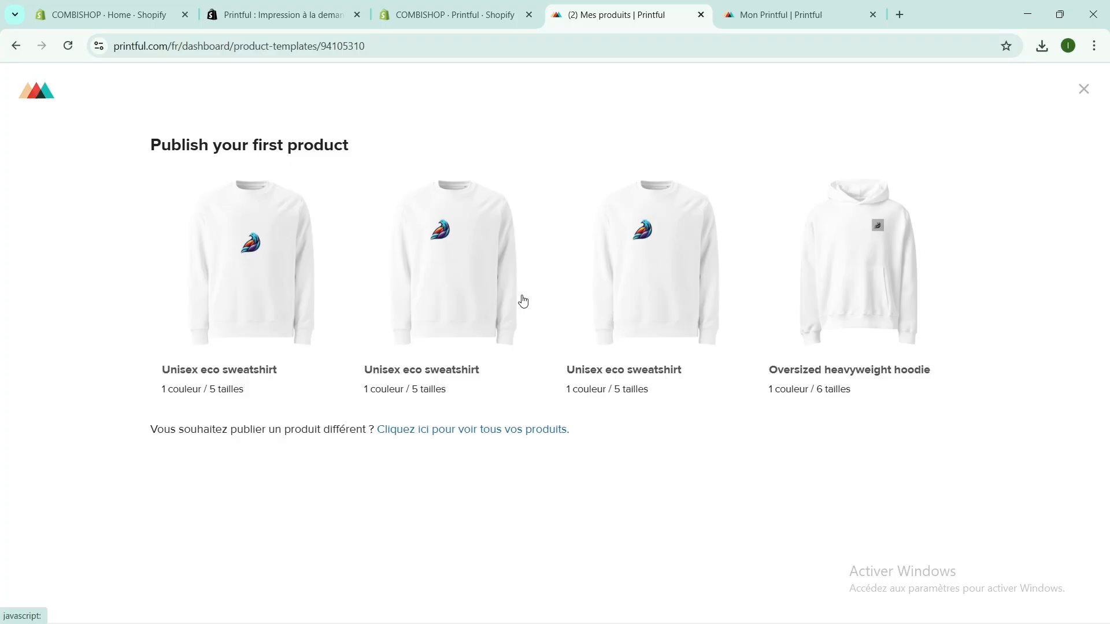
Search Google for modalyst in a new browser tab, open the Modalyst website and look over its home page.
left_click(900, 15)
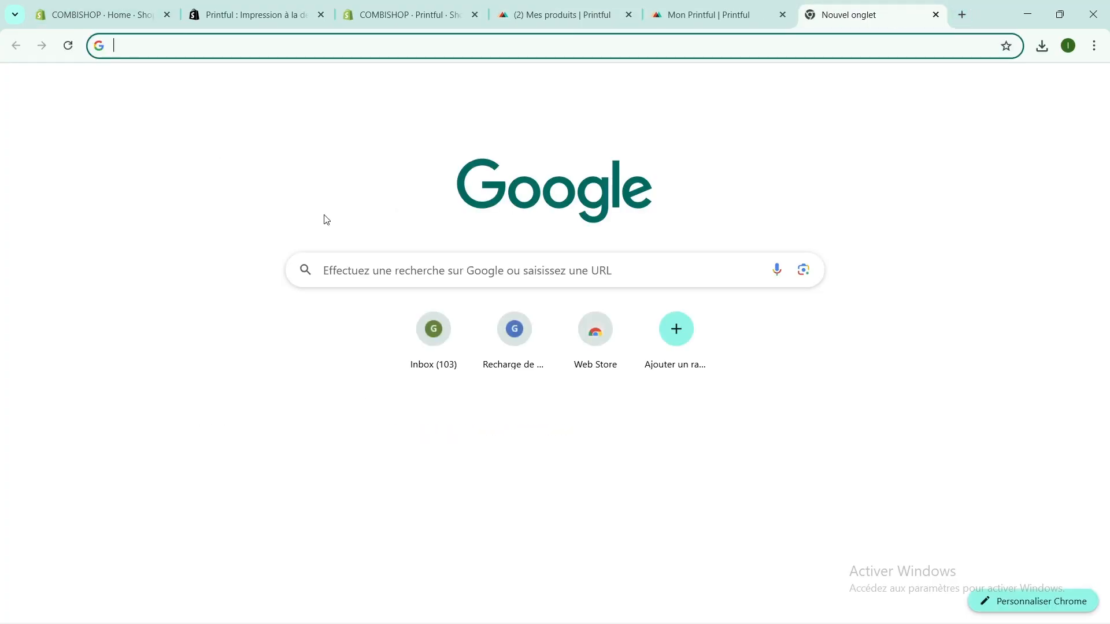
left_click(336, 270)
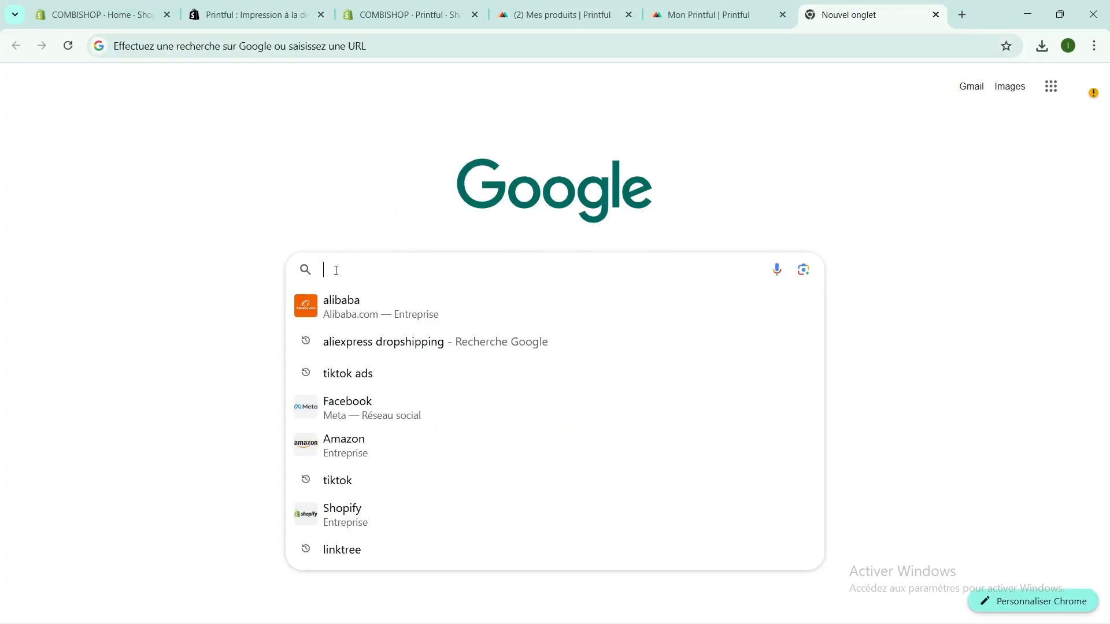
type("modalyst")
key("Return")
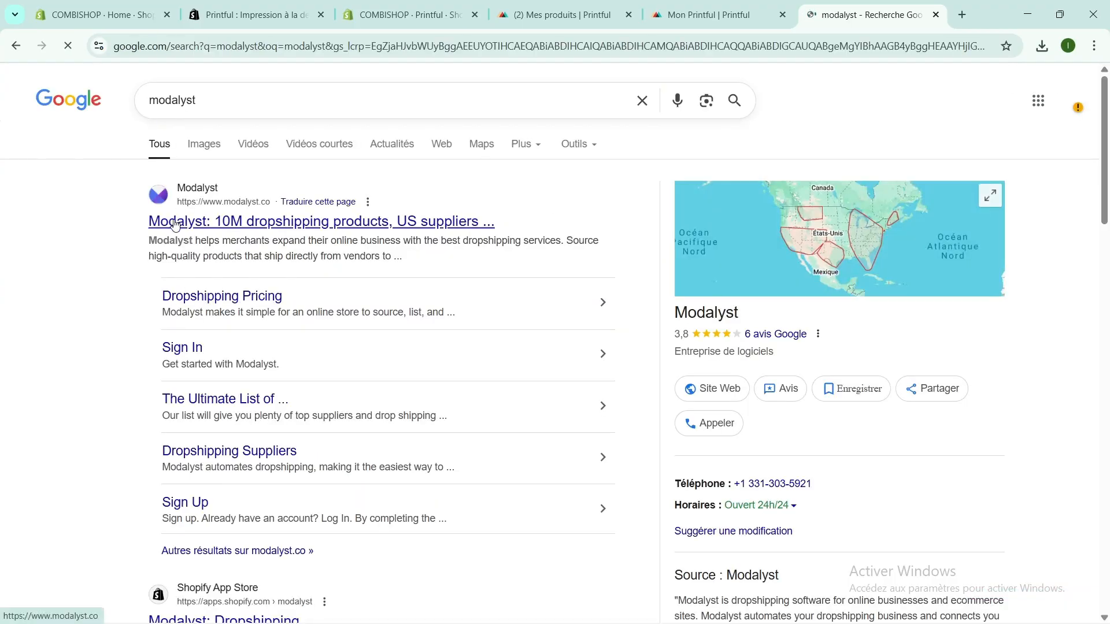
left_click(176, 226)
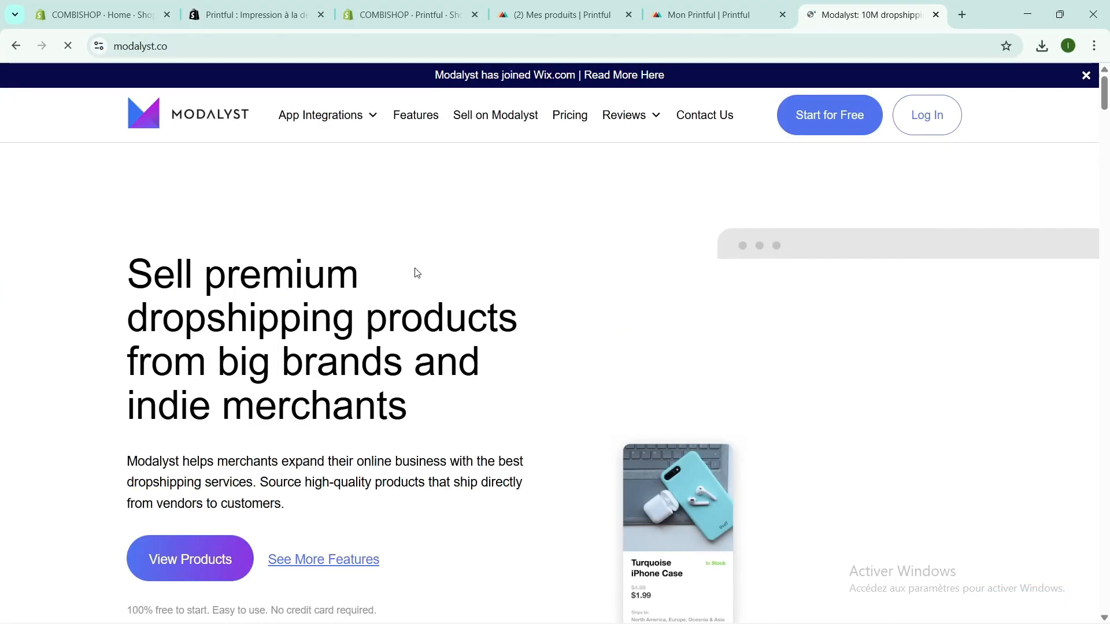
scroll(634, 204, "down", 5)
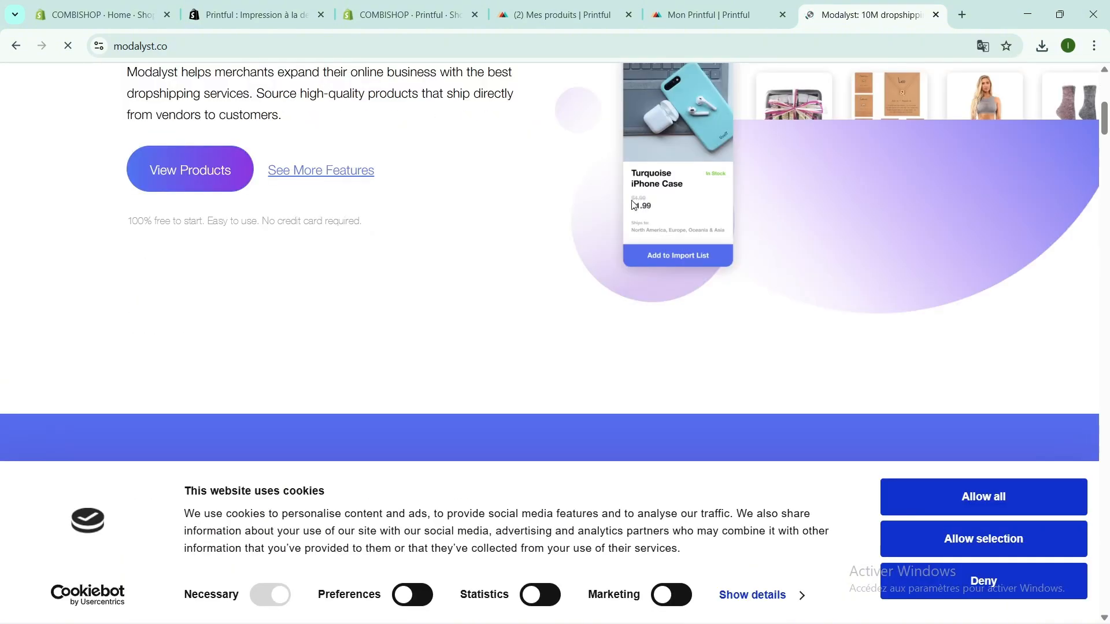
Examine the Modalyst home page's product showcase, press ratings and its Shopify and Wix store integrations.
scroll(634, 204, "down", 3)
scroll(634, 204, "up", 8)
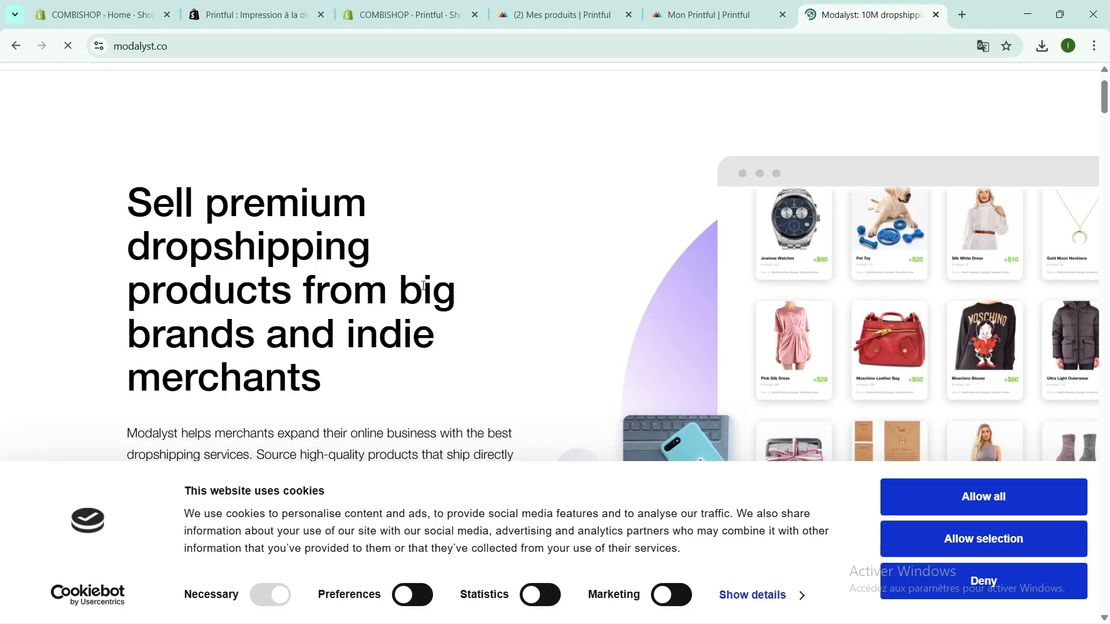
scroll(419, 282, "down", 3)
scroll(420, 282, "down", 3)
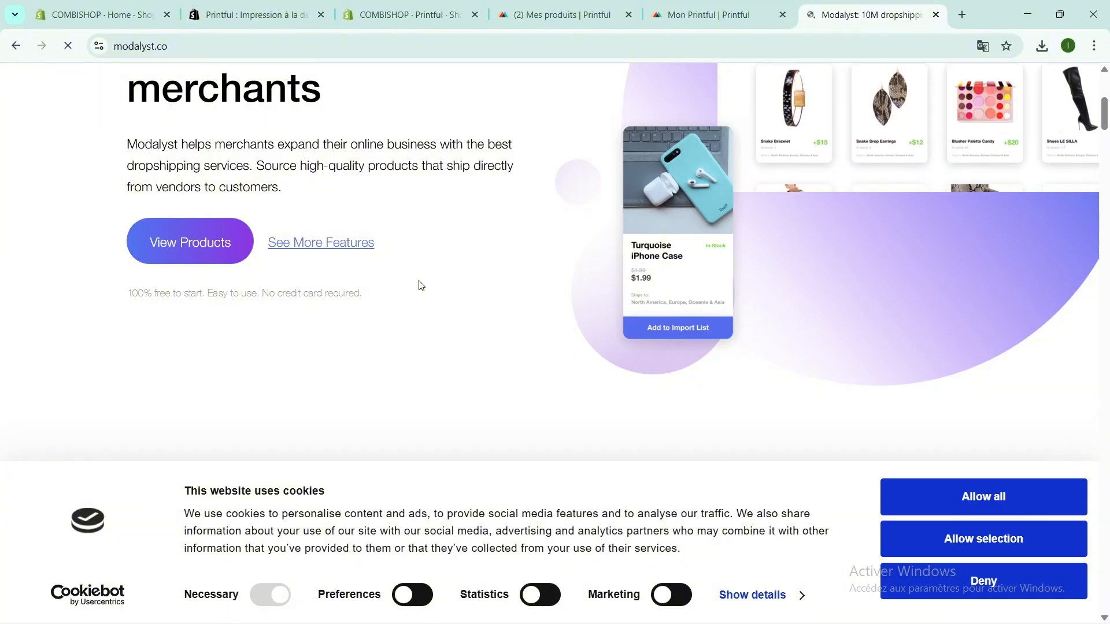
scroll(421, 285, "up", 3)
scroll(420, 283, "up", 3)
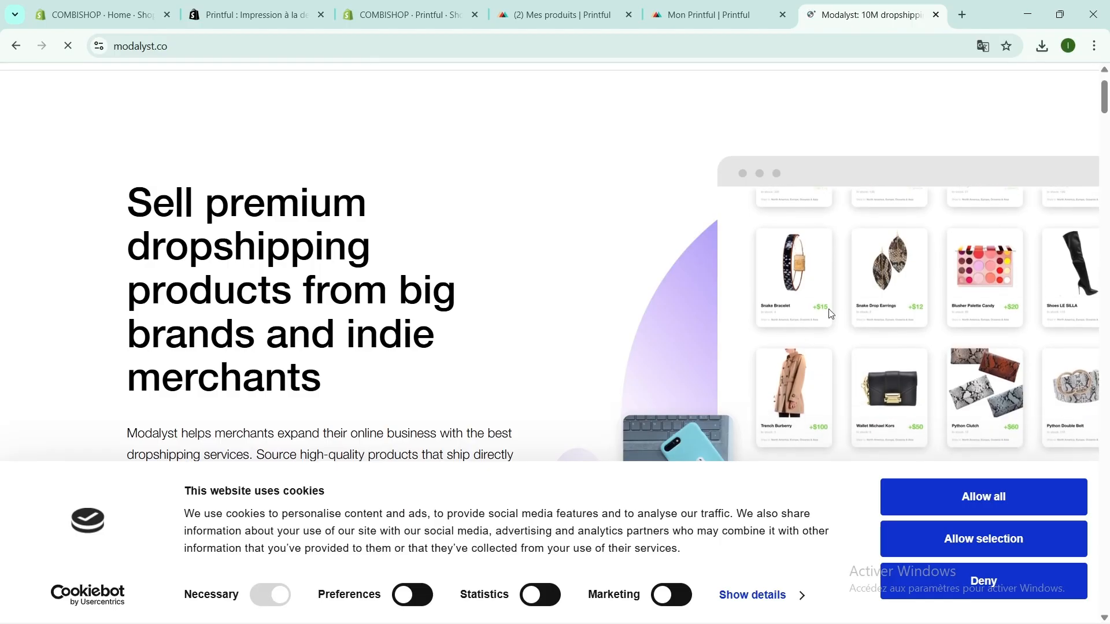
scroll(948, 385, "down", 3)
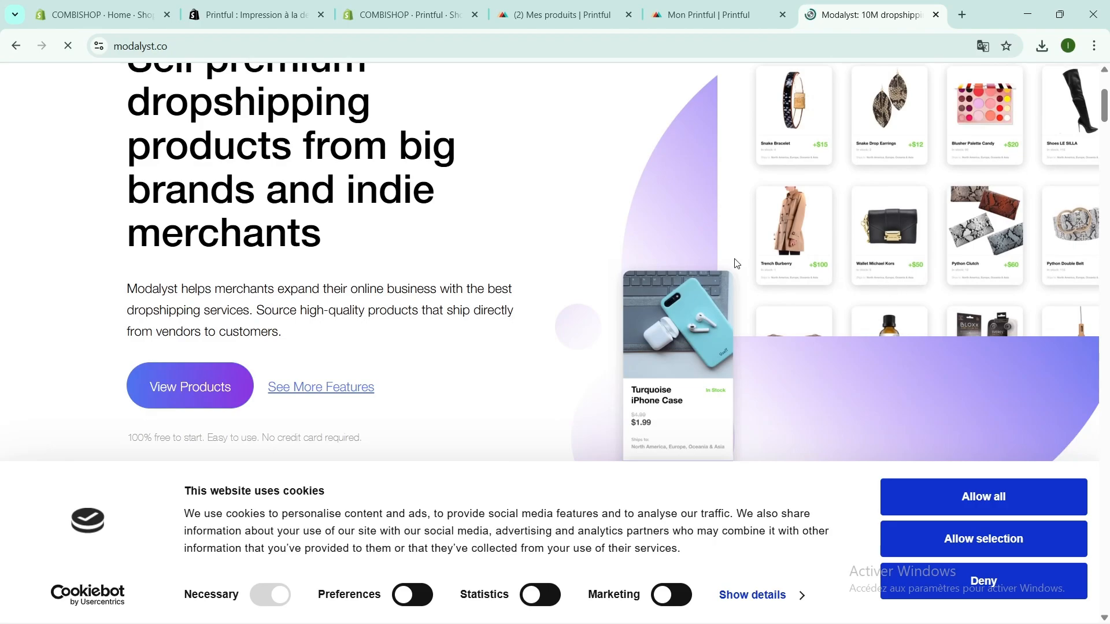
scroll(736, 263, "down", 18)
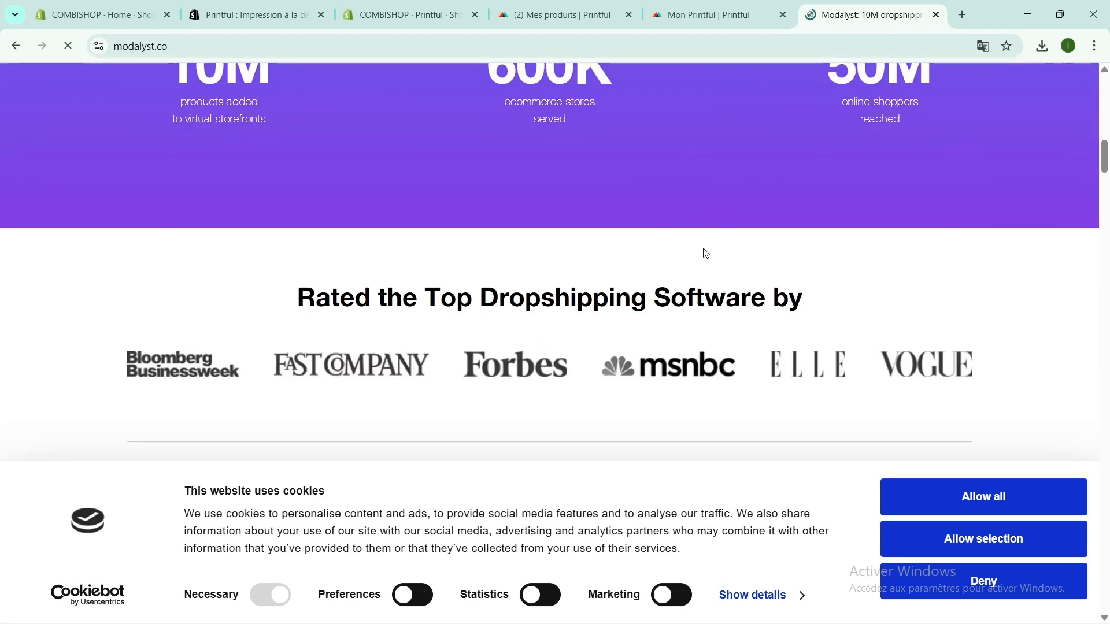
scroll(704, 250, "down", 4)
scroll(704, 249, "up", 4)
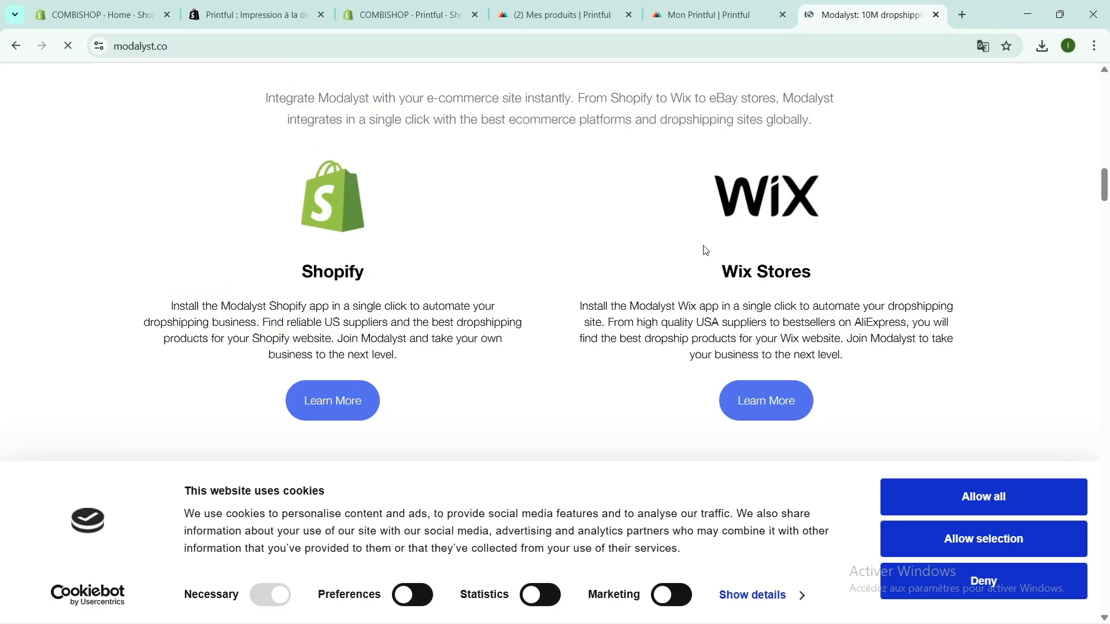
scroll(705, 246, "down", 2)
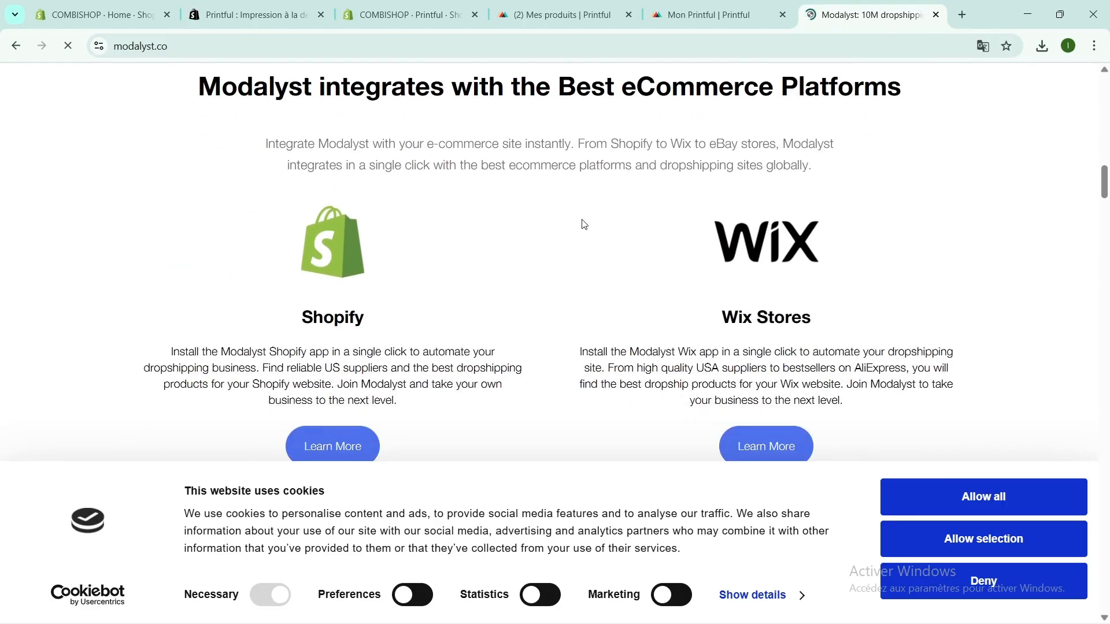
scroll(792, 280, "down", 3)
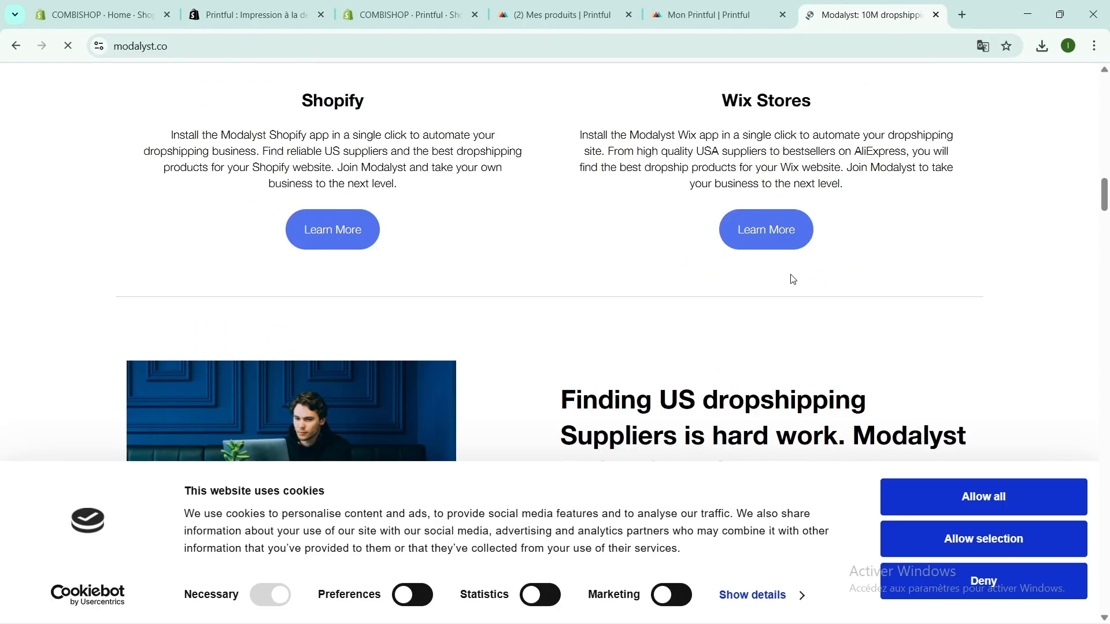
scroll(793, 277, "up", 12)
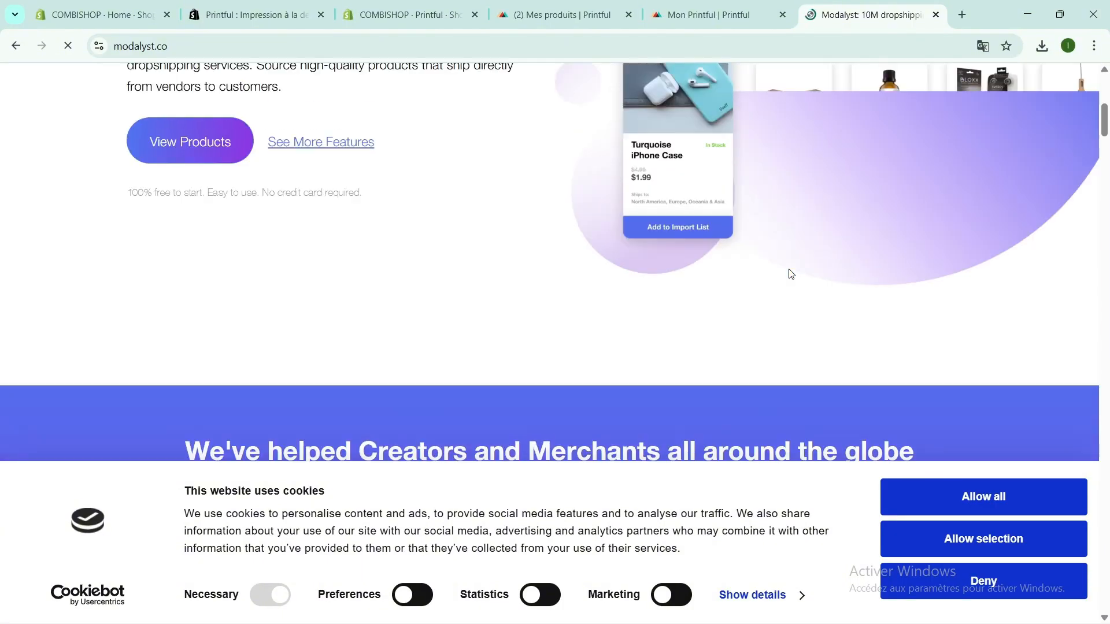
scroll(790, 272, "up", 3)
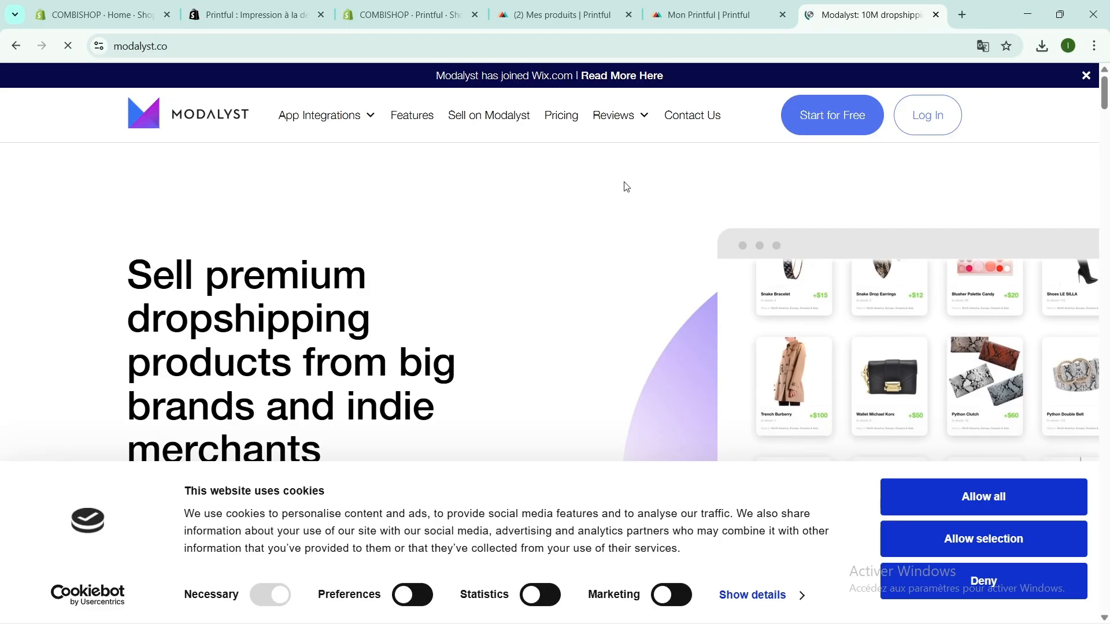
Open Modalyst's free sign-up page and review the retailer and supplier account types and the required registration fields.
left_click(846, 135)
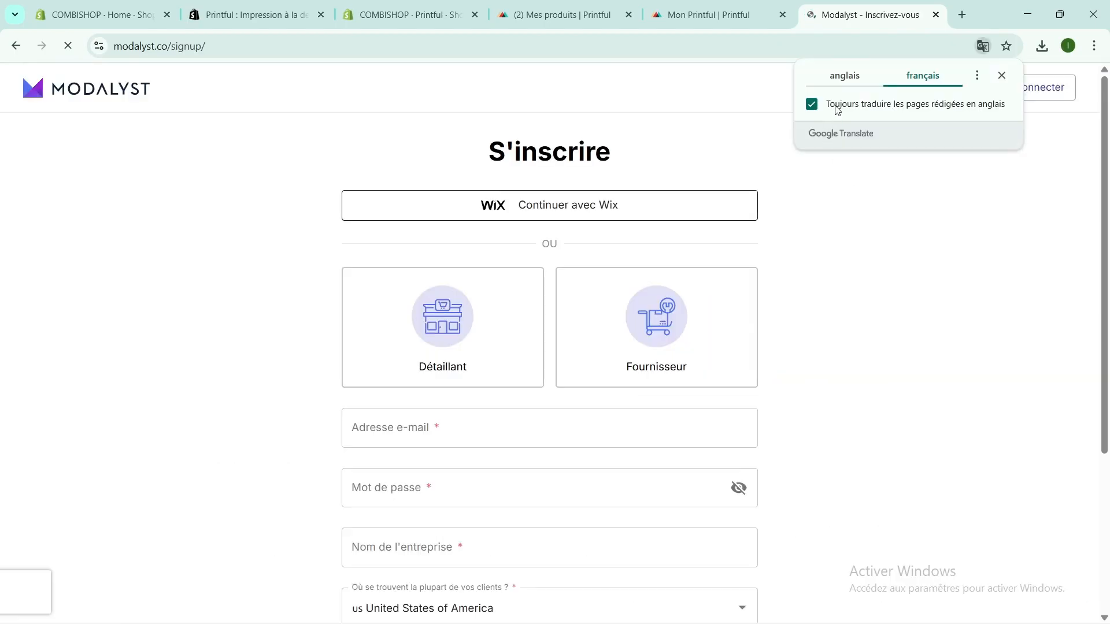
left_click(911, 253)
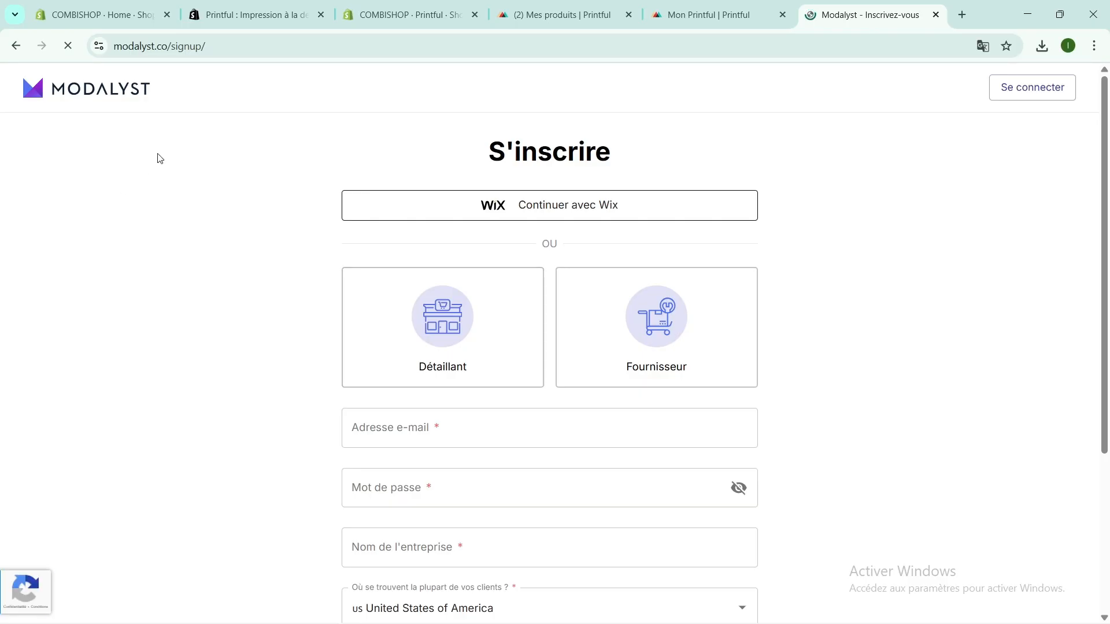
scroll(236, 276, "down", 3)
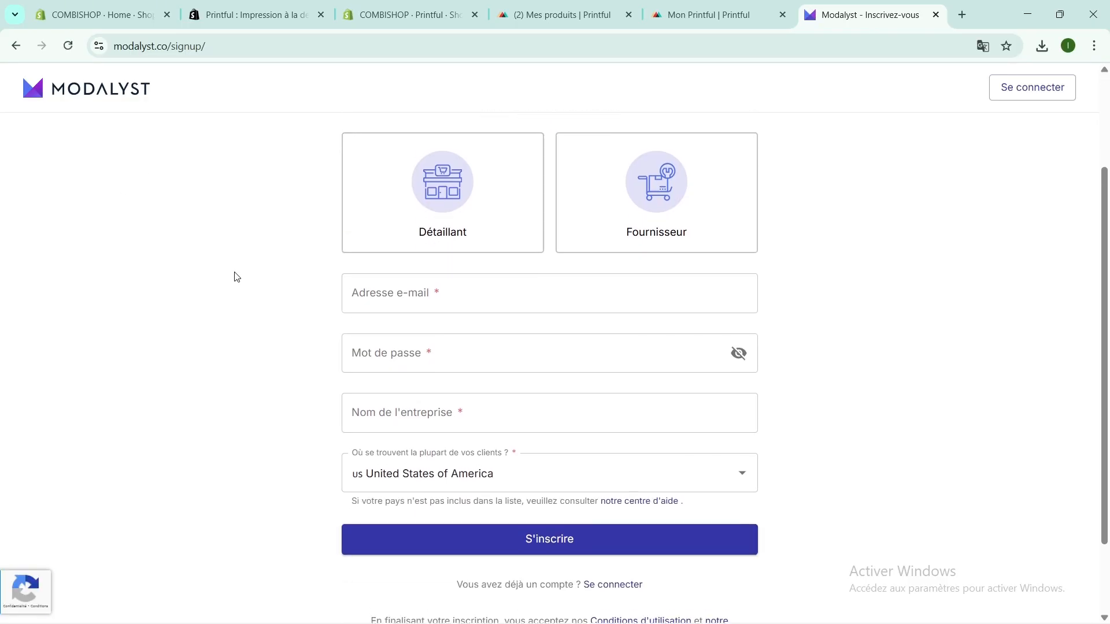
scroll(236, 276, "up", 3)
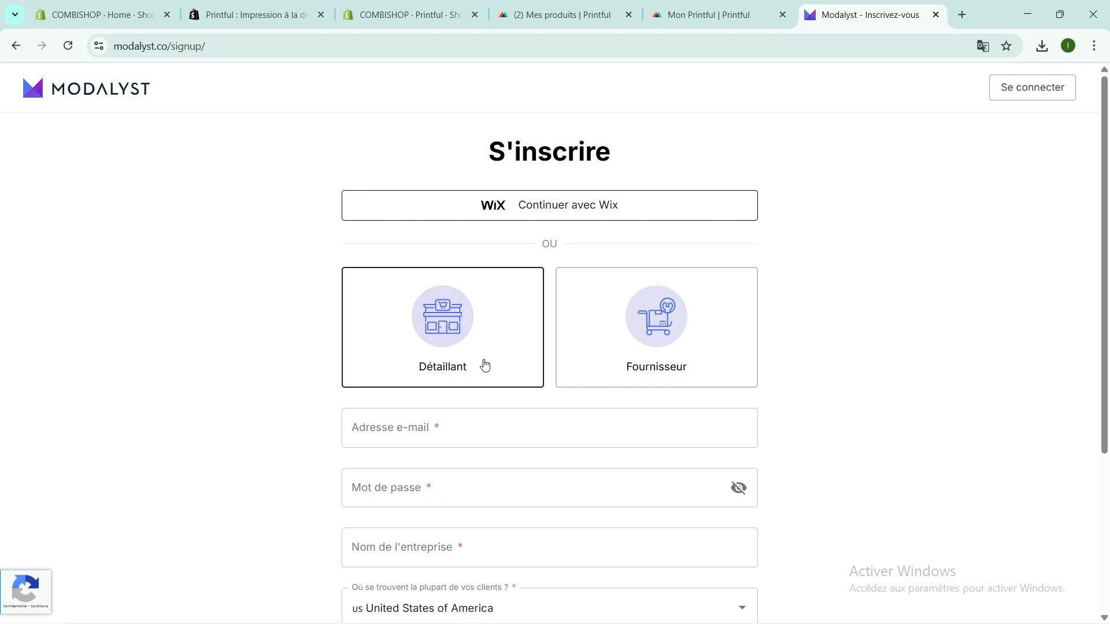
scroll(669, 354, "down", 1)
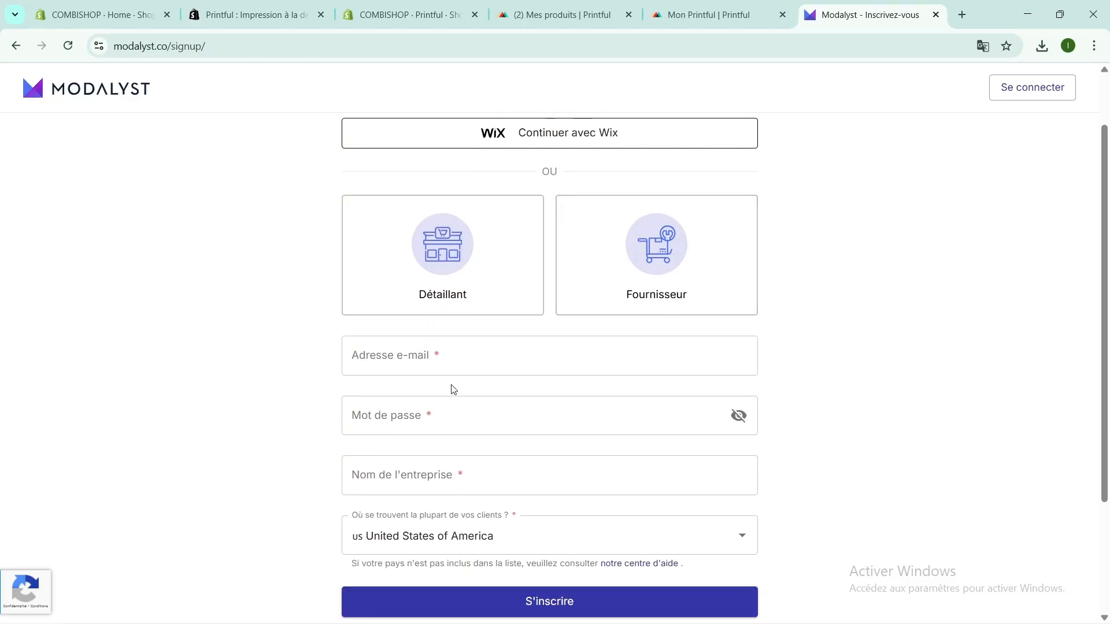
scroll(451, 389, "down", 2)
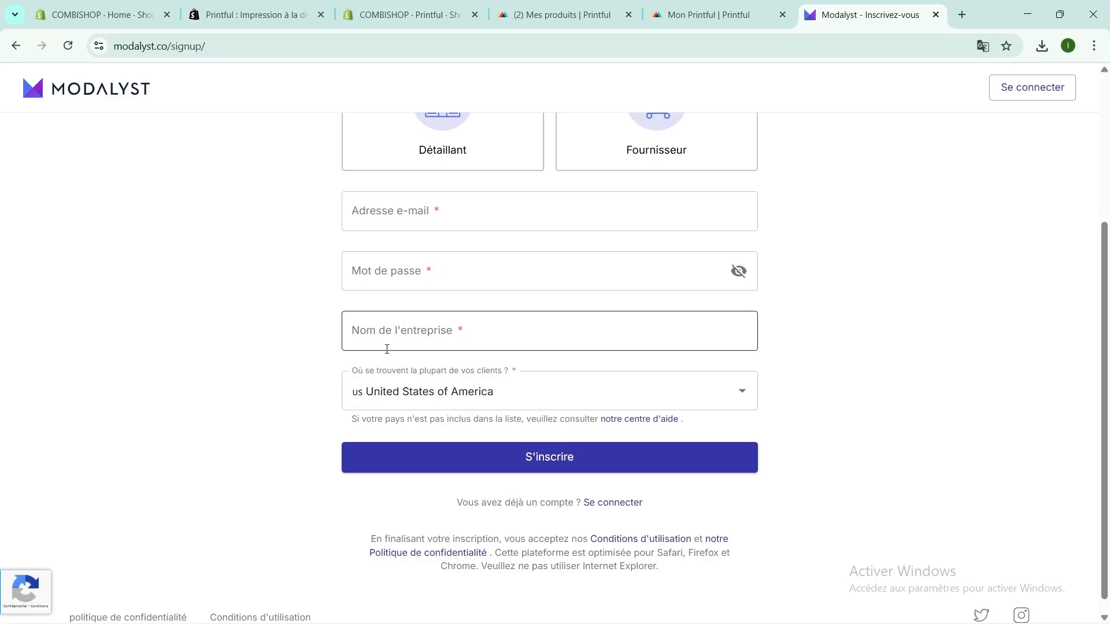
scroll(458, 358, "down", 1)
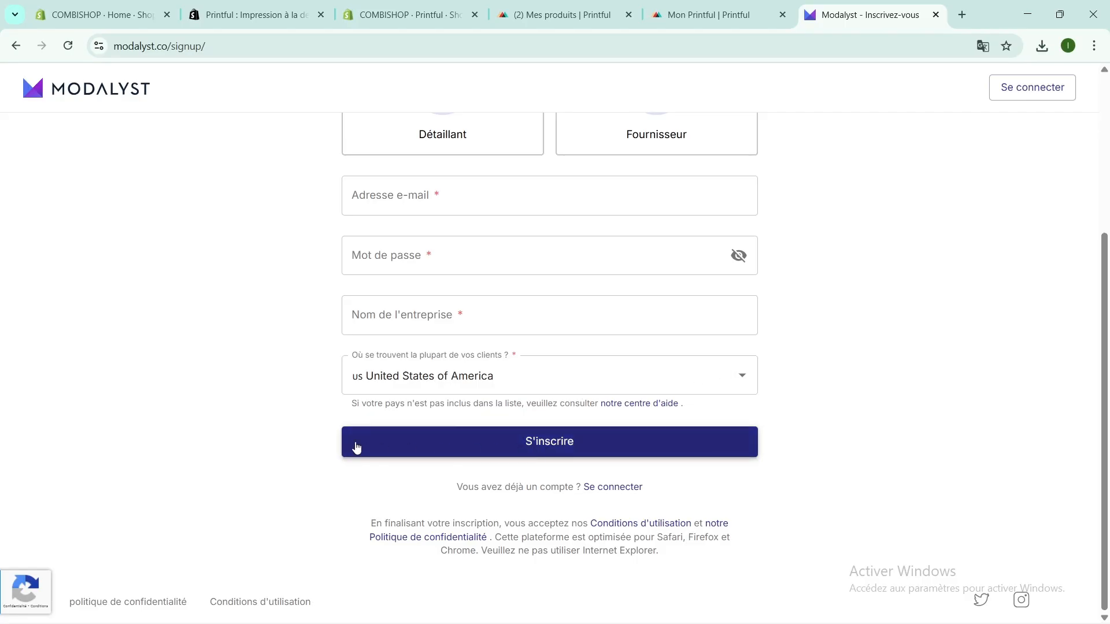
Return to the COMBISHOP Shopify admin, search its applications for modalyst and open the Modalyst: Dropshipping app listing.
left_click(101, 17)
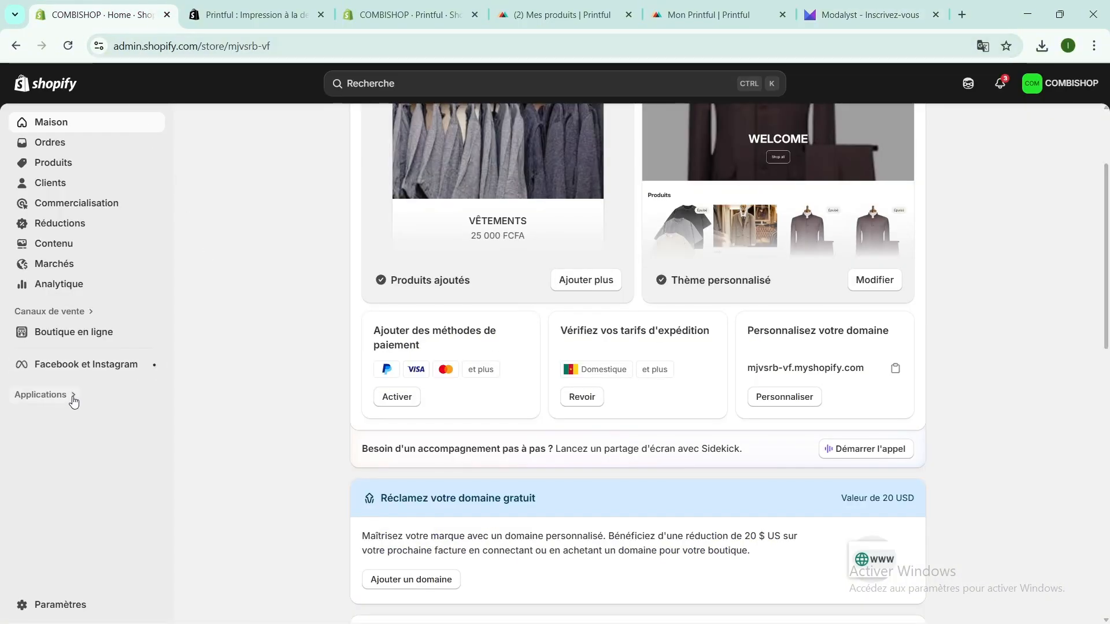
left_click(74, 399)
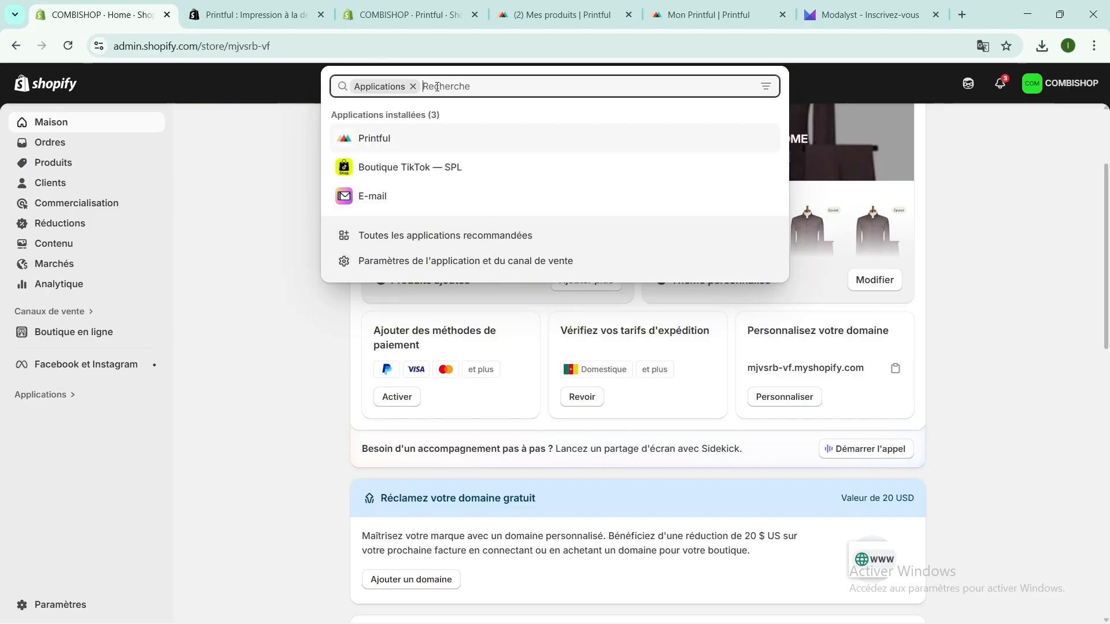
type("ma")
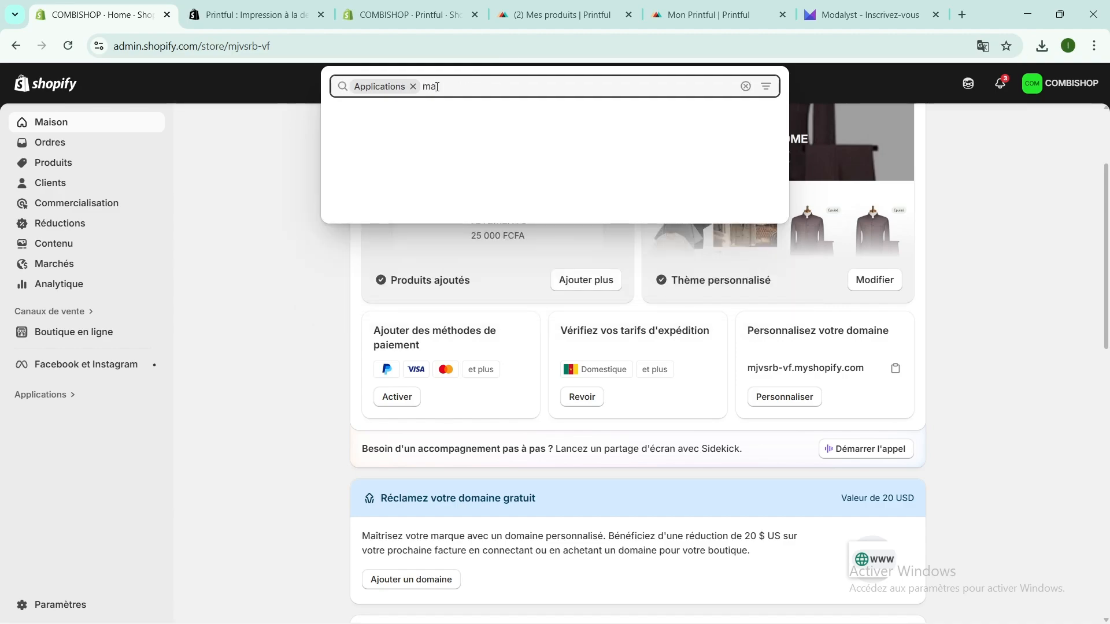
key("BackSpace")
type("odalyst")
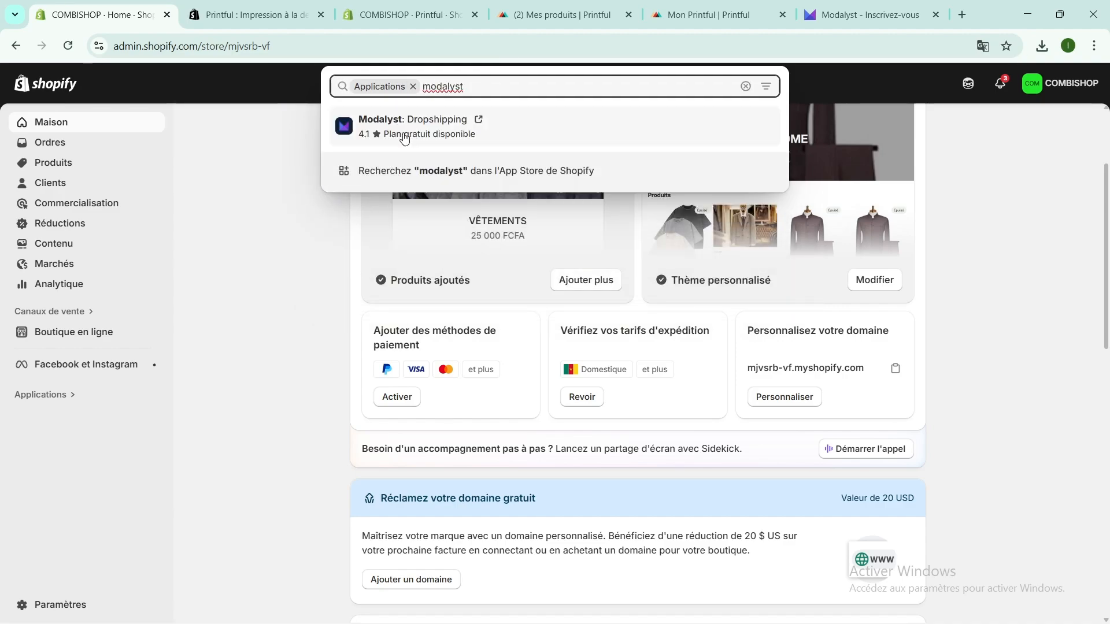
left_click(389, 120)
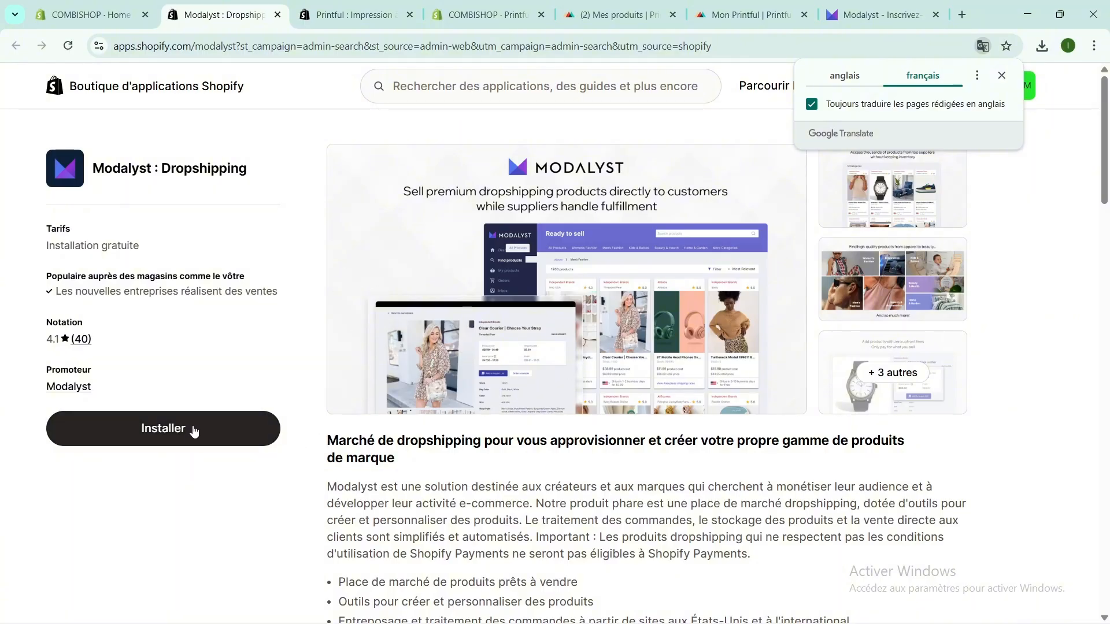
Install the Modalyst: Dropshipping app on the Shopify store, approve its data access and review the store connection's account form.
left_click(195, 430)
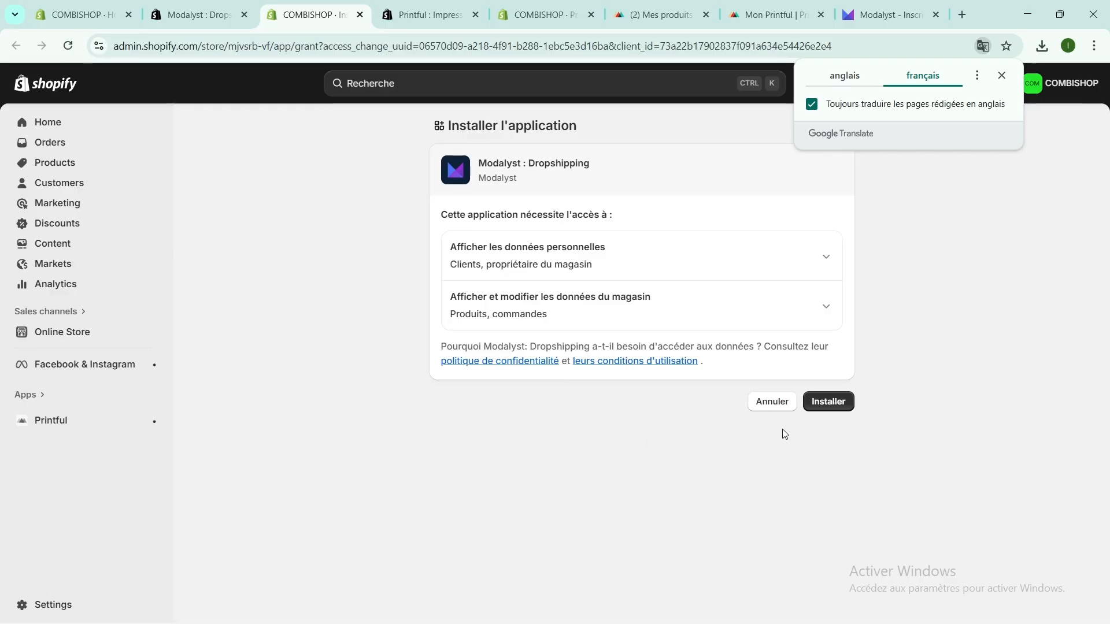
left_click(820, 403)
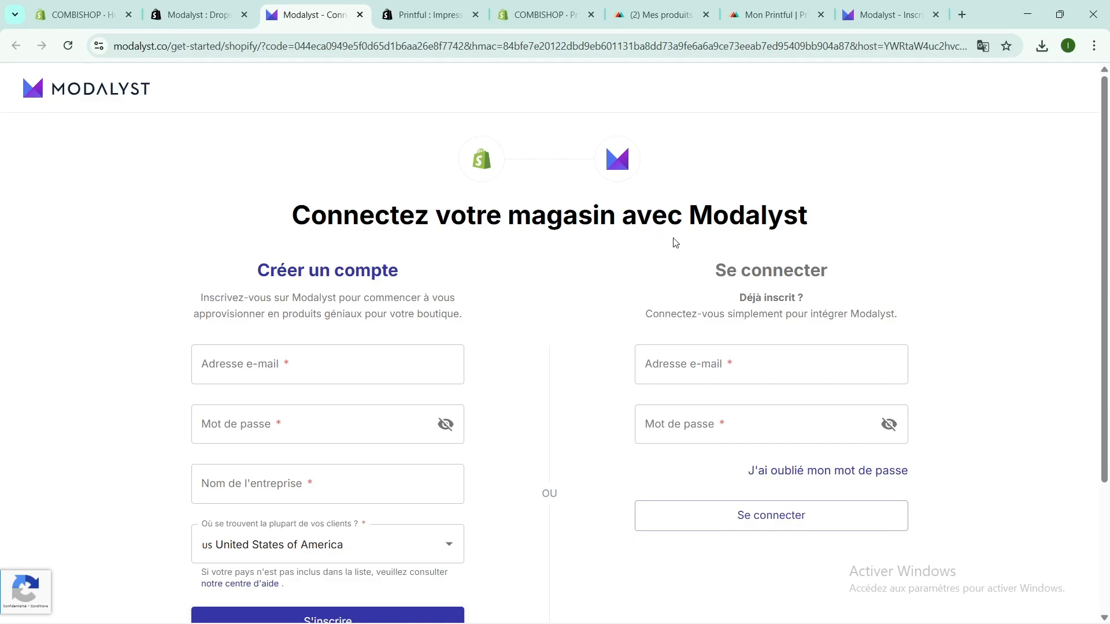
scroll(463, 296, "down", 3)
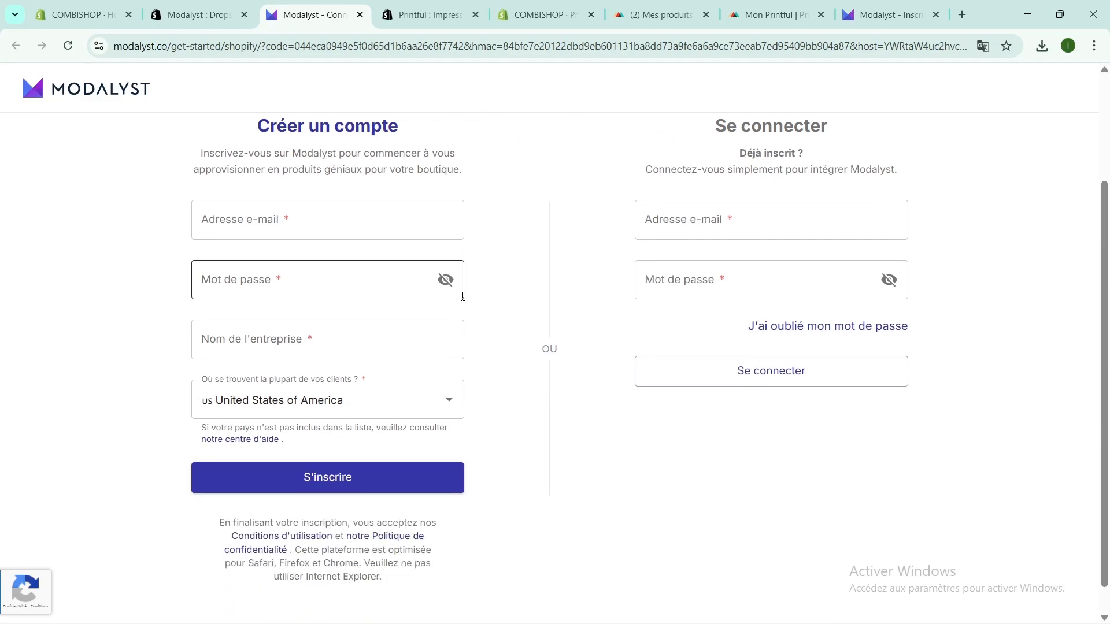
scroll(463, 296, "down", 1)
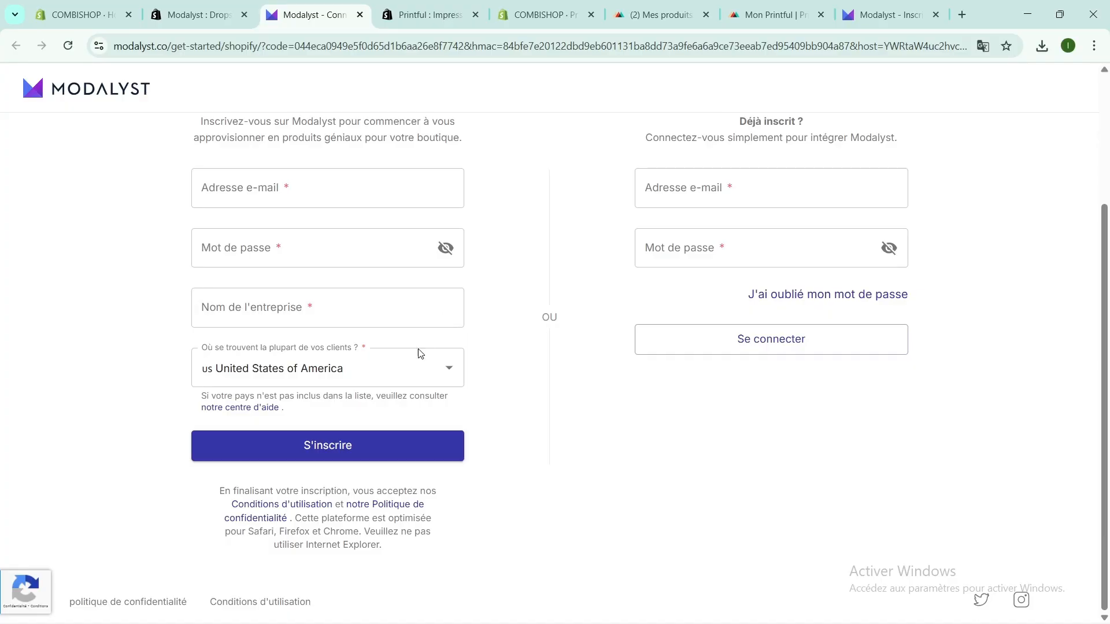